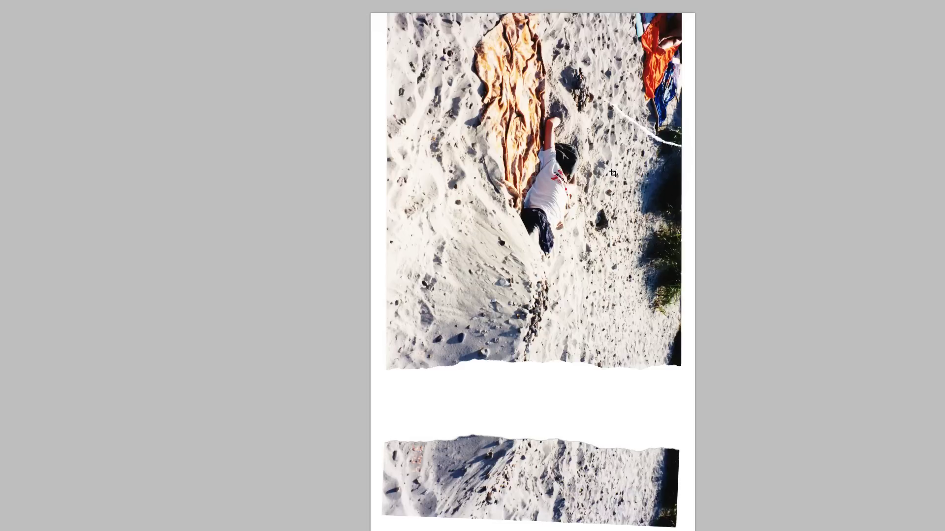
Step: Zoom in on the white tear streak across the sand at the upper right
scroll(612, 173, "down", 1)
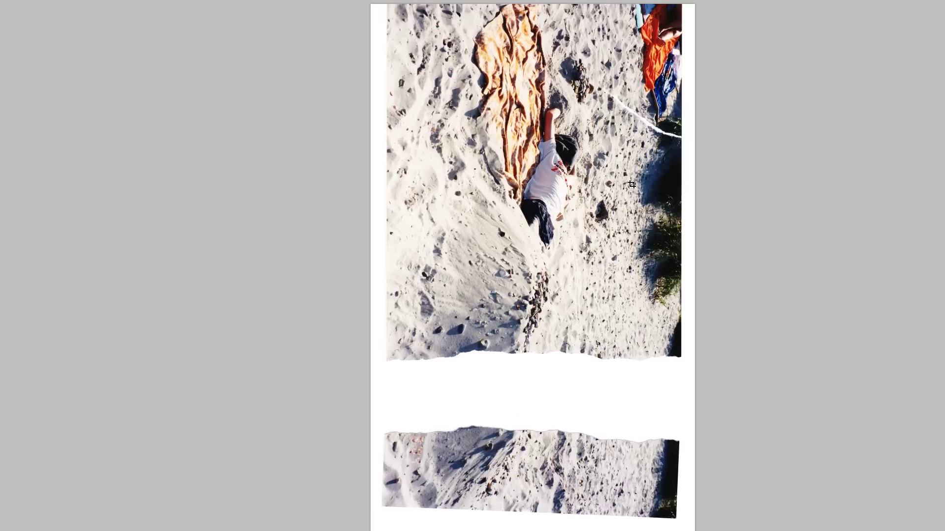
scroll(660, 100, "up", 3)
scroll(660, 100, "up", 2)
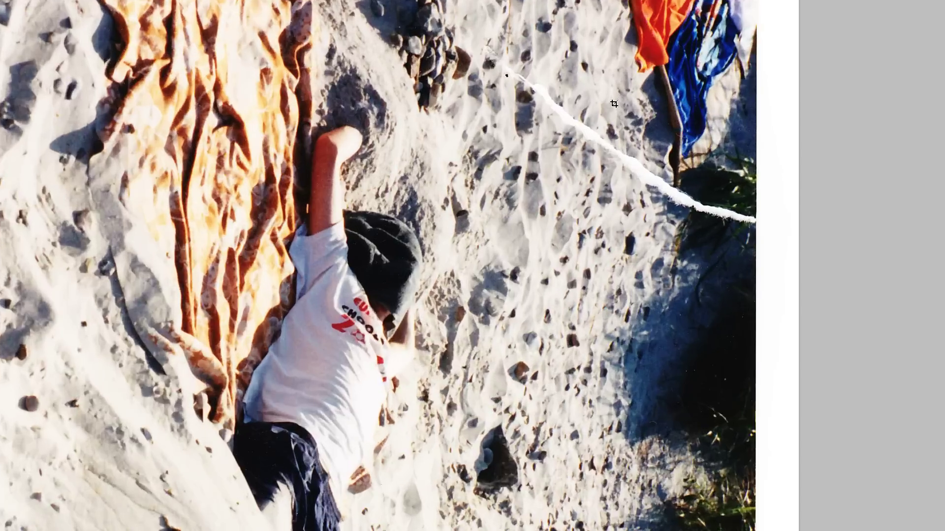
scroll(674, 164, "up", 2)
scroll(664, 150, "up", 2)
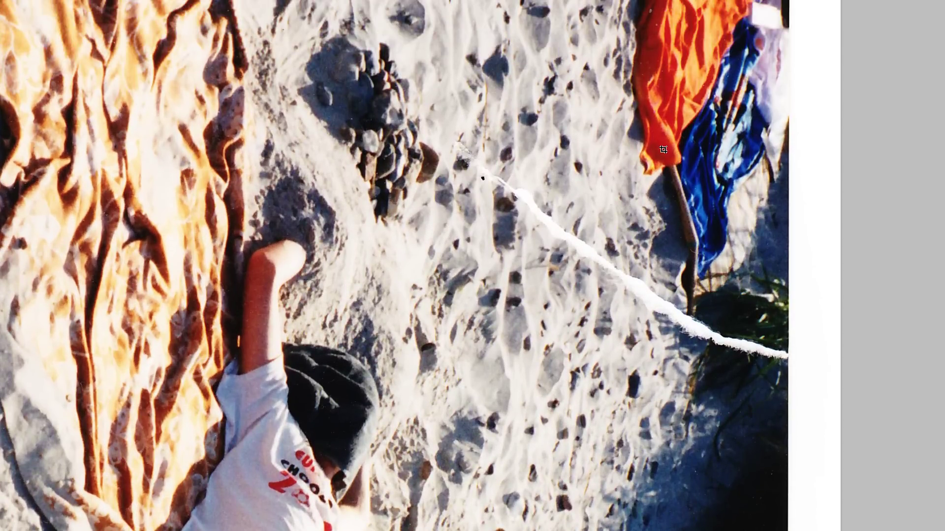
scroll(664, 149, "up", 2)
scroll(663, 150, "down", 1)
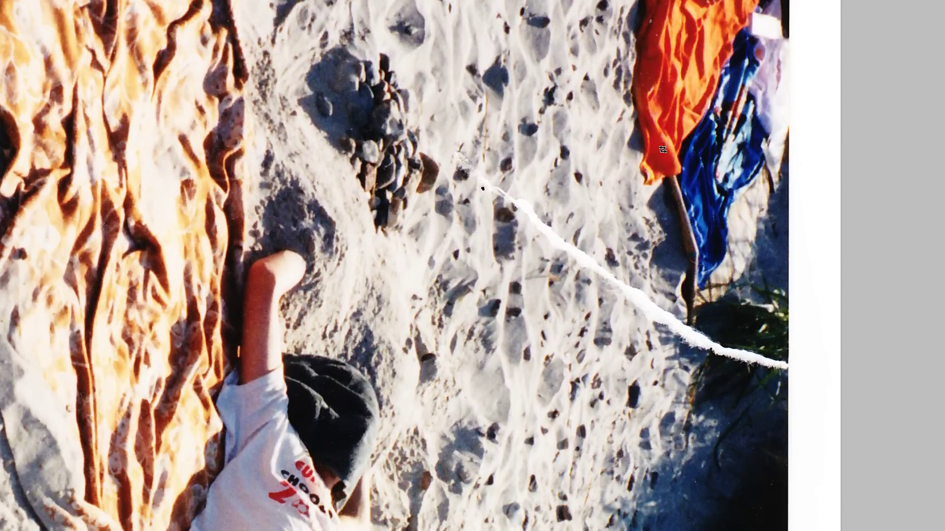
scroll(663, 149, "down", 1)
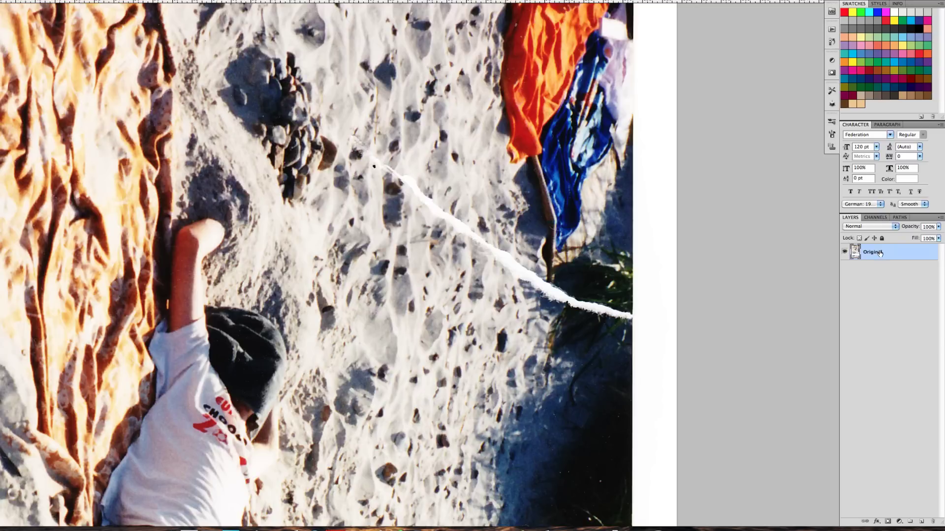
Step: Duplicate the Original layer and rename the copy korrektur
key("ctrl+j")
double_click(878, 253)
type("korrektu")
key("Return")
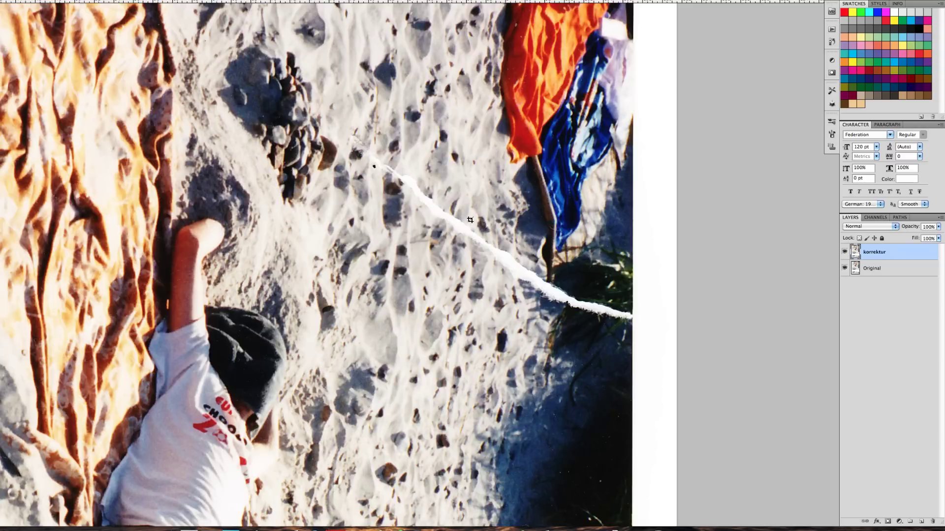
Step: With the Clone Stamp, sample clean sand and cover the streak's upper tip and the dark speck
left_click_drag(453, 226, 508, 217)
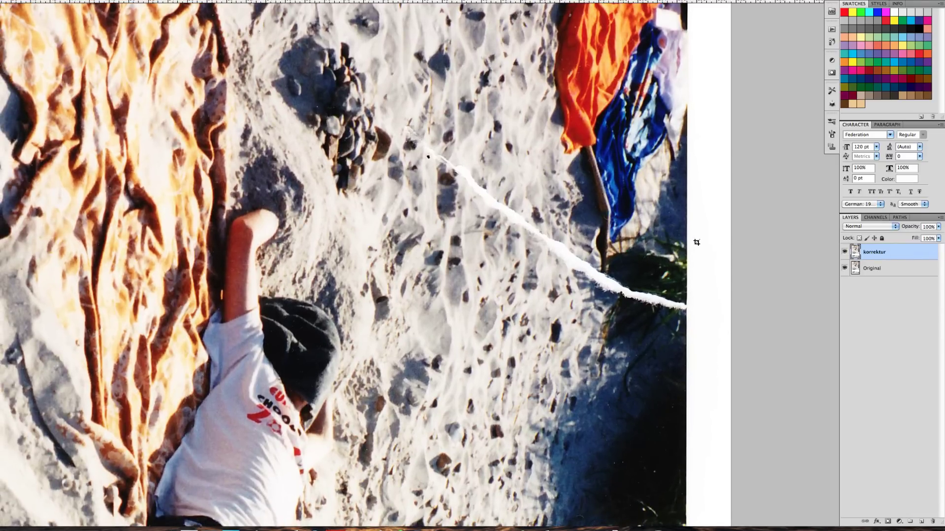
key("s")
key("alt")
left_click_drag(440, 158, 459, 170)
left_click(428, 156)
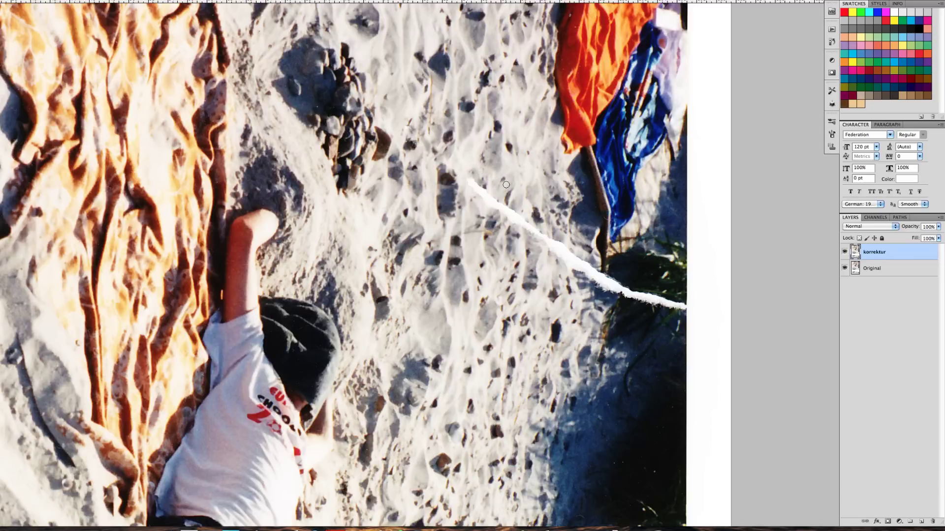
Step: Clone sand along the remaining white streak, from its upper end down through its lower part
scroll(506, 197, "down", 1)
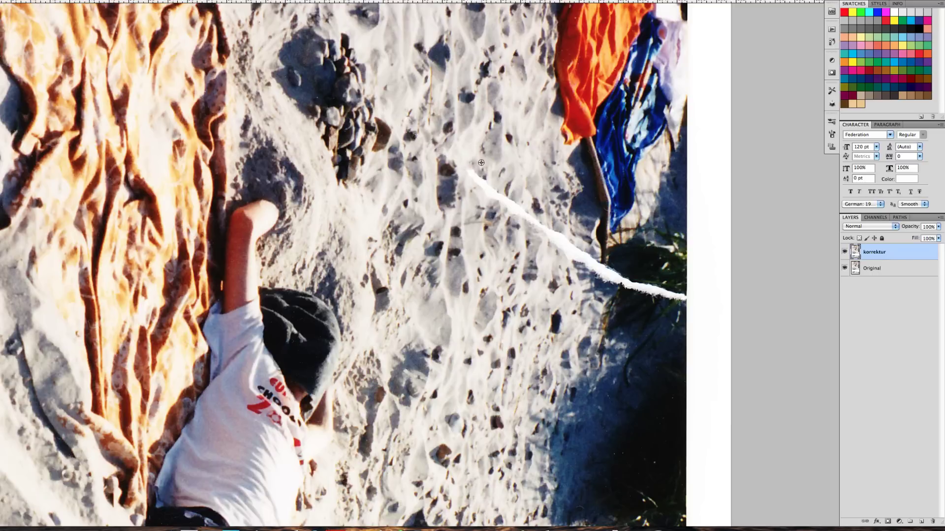
left_click(482, 161, "alt")
mouse_move(471, 173)
left_mouse_down()
mouse_move(550, 235)
mouse_move(539, 225)
left_mouse_up()
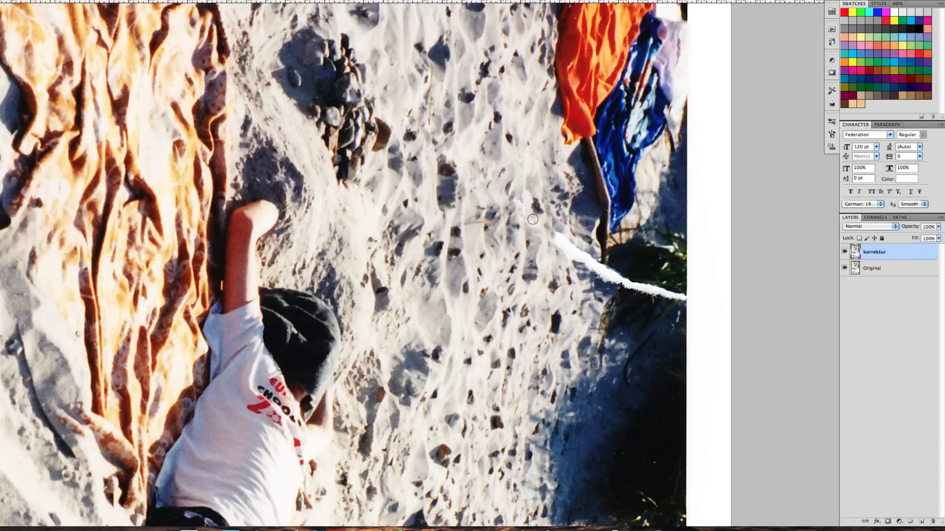
mouse_move(540, 225)
left_mouse_down()
mouse_move(494, 178)
mouse_move(537, 229)
mouse_move(633, 252)
left_mouse_up()
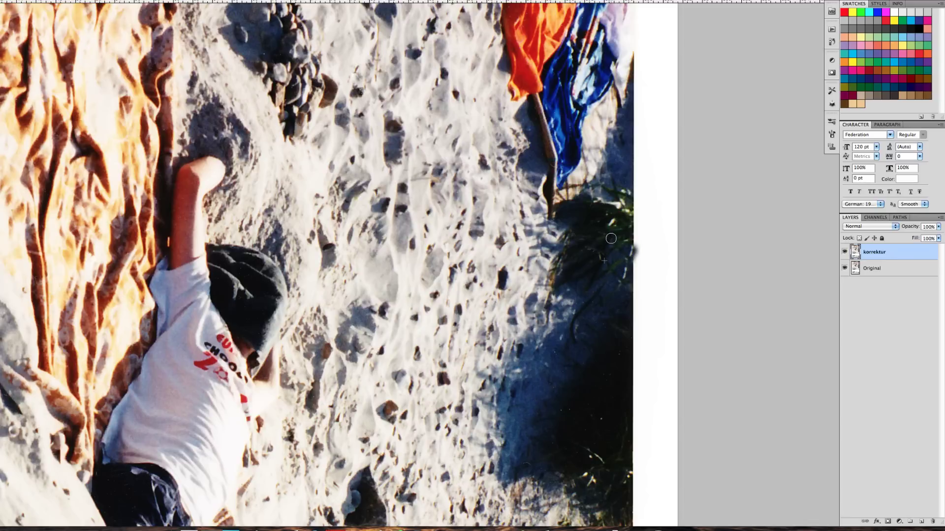
Step: Zoom out and scroll down to show the white gap and the lower torn strip
scroll(425, 226, "down", 3)
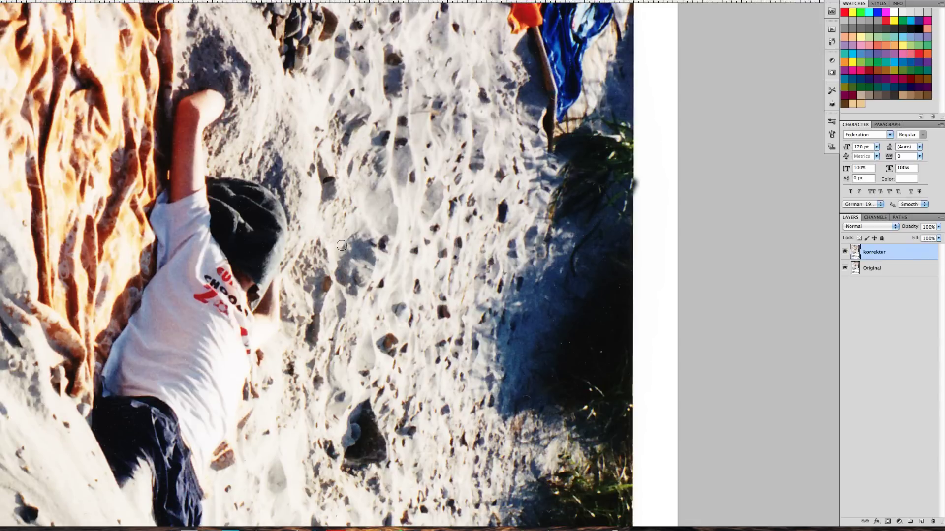
scroll(337, 224, "down", 1)
scroll(337, 225, "down", 1)
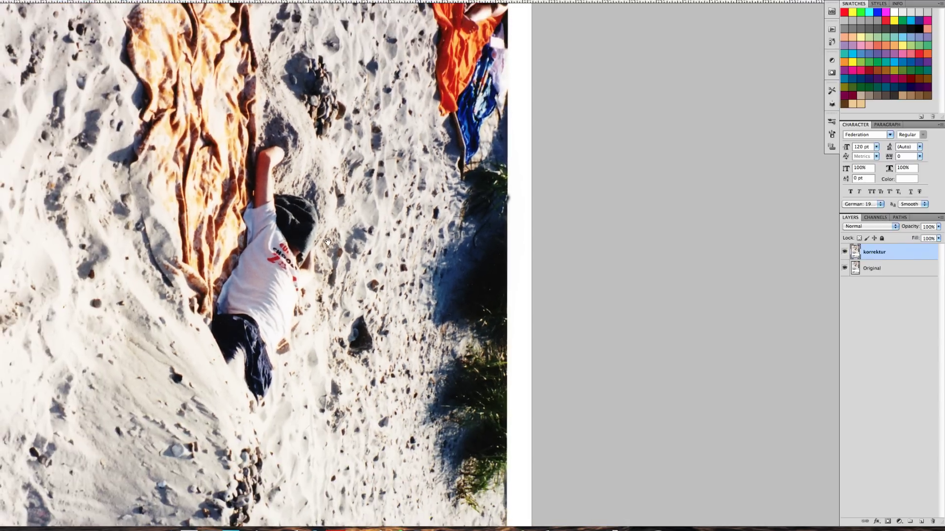
scroll(347, 213, "up", 1)
left_click_drag(279, 246, 445, 138)
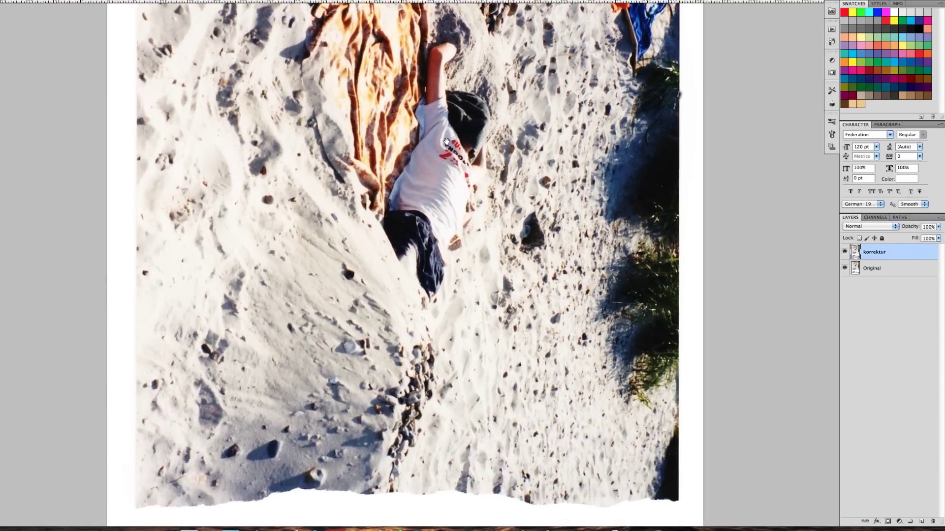
scroll(438, 177, "down", 3)
scroll(433, 192, "down", 2)
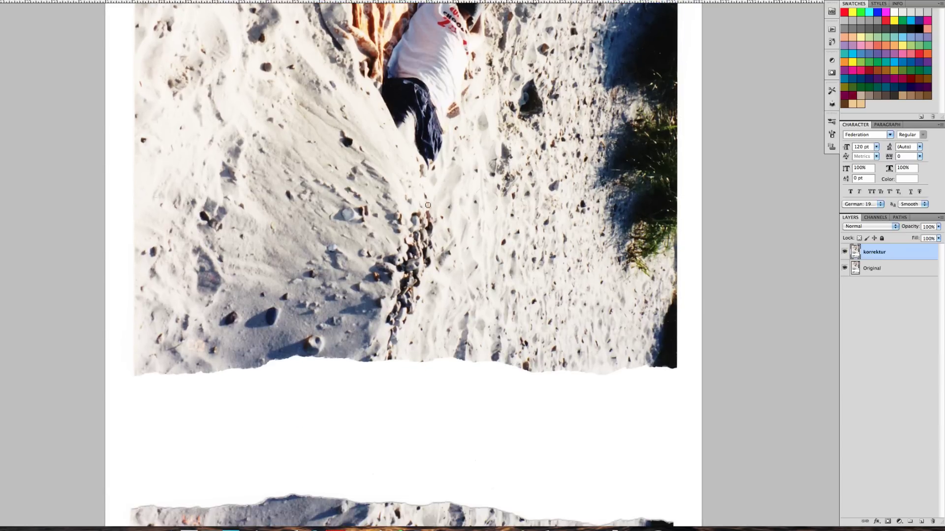
scroll(428, 205, "down", 1)
scroll(423, 187, "down", 3)
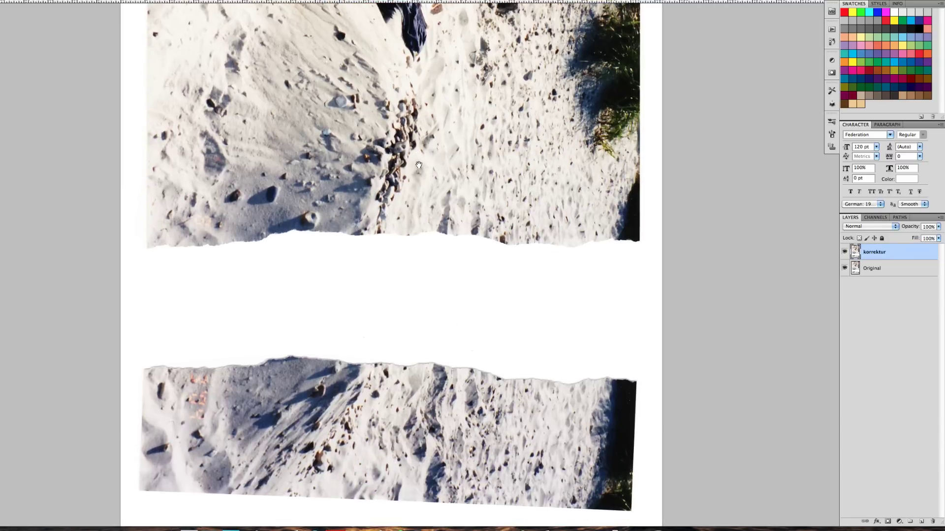
scroll(423, 177, "down", 1)
scroll(433, 197, "down", 1)
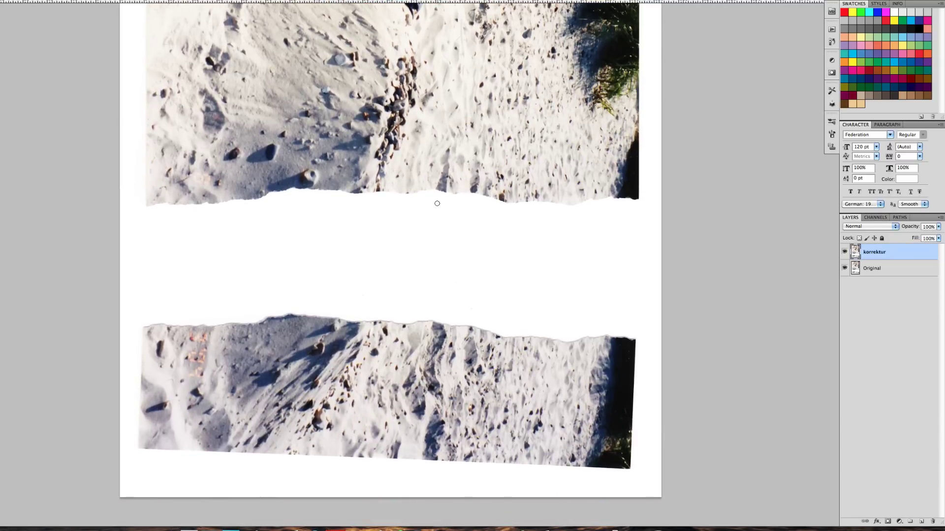
scroll(437, 203, "down", 1)
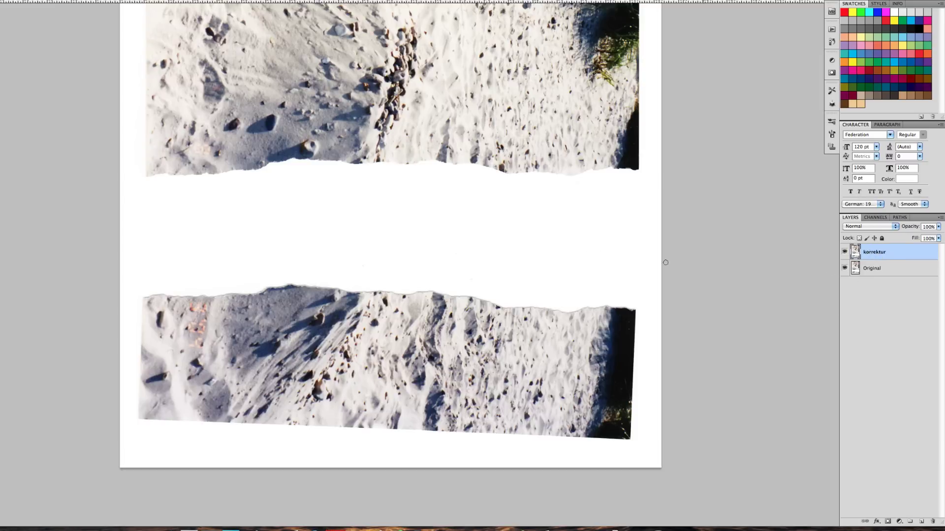
Step: Hide the Original layer and make korrektur the active layer
left_click(845, 268)
left_click(877, 270)
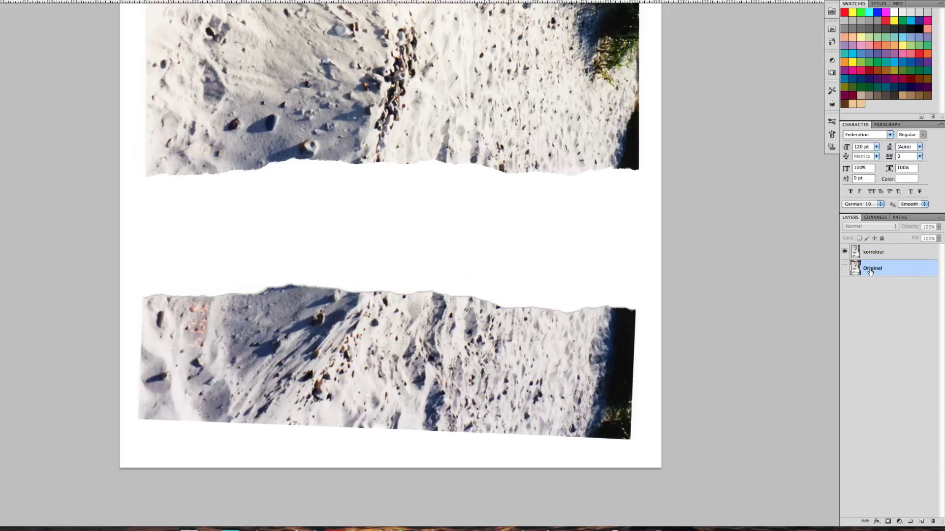
left_click(875, 254)
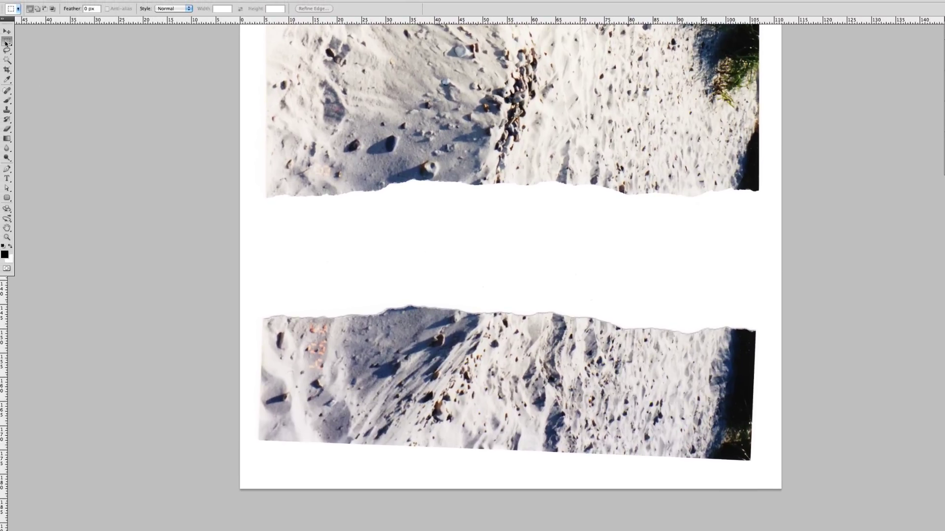
Step: Marquee the lower sand strip with the Rectangular Marquee in Normal style, then deselect
left_click(5, 41)
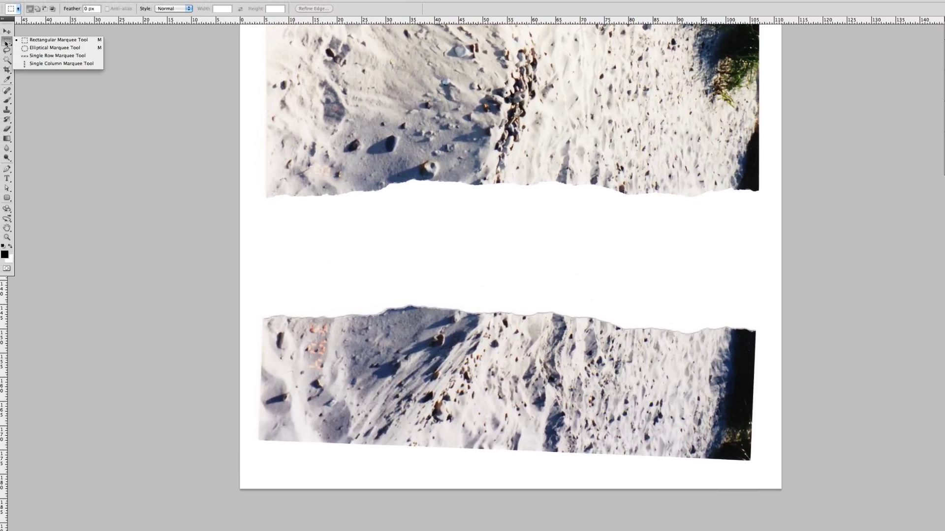
left_click(66, 40)
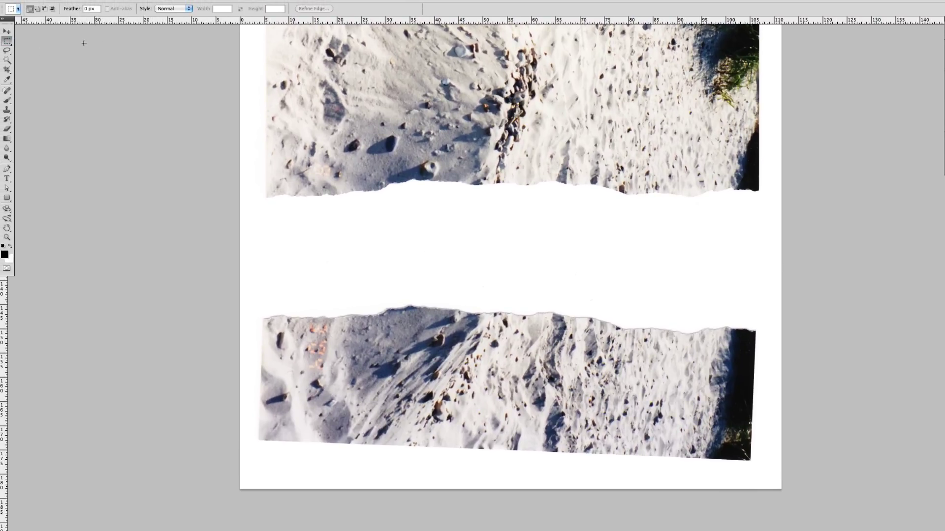
left_click(167, 8)
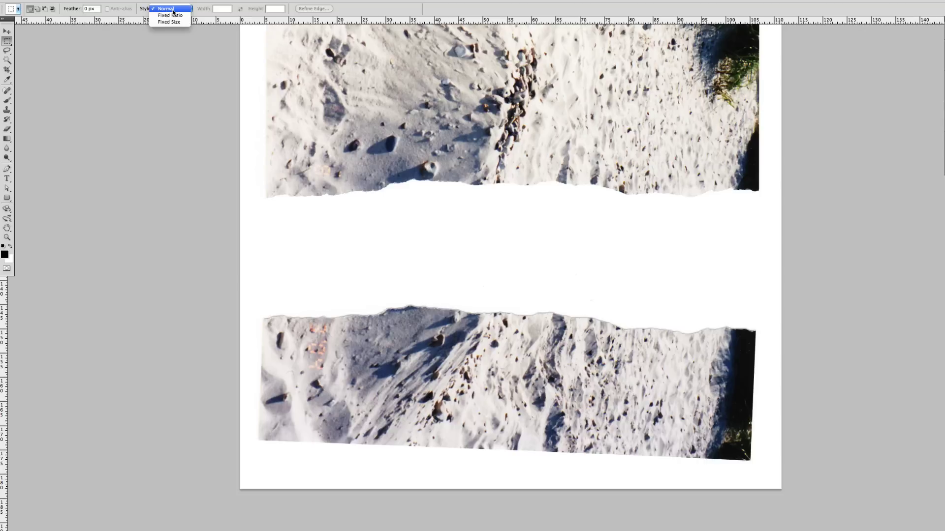
left_click(177, 9)
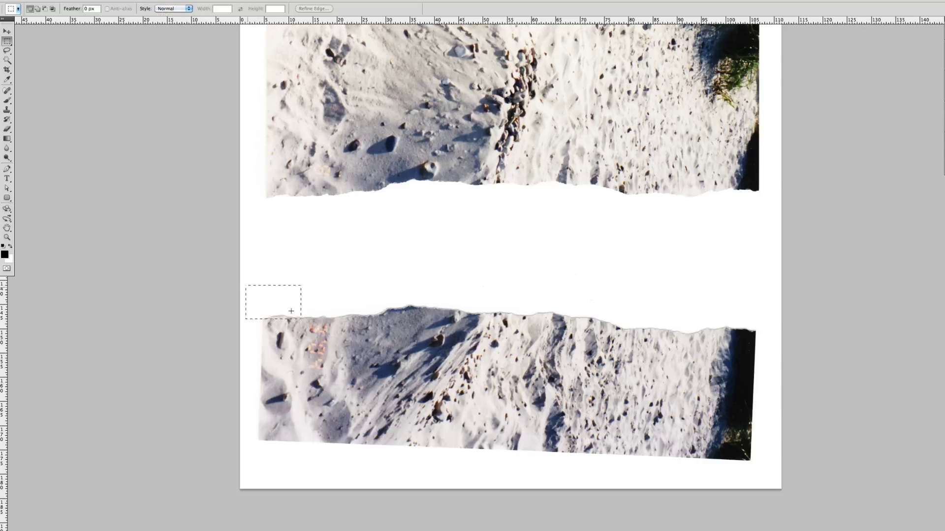
left_click_drag(416, 424, 771, 477)
left_click(529, 353)
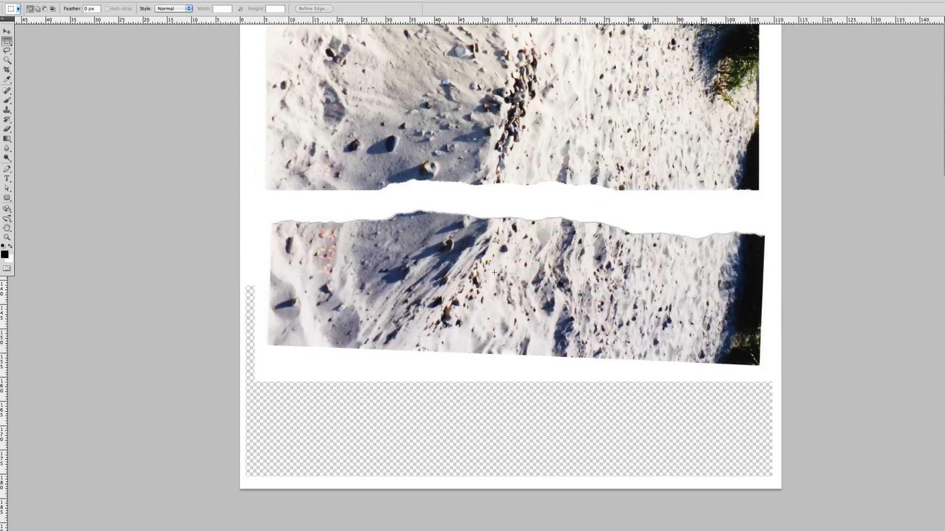
Step: Nudge the lower strip, then Magic Wand-select and delete the white area around it
key("v")
mouse_move(516, 290)
left_mouse_down()
mouse_move(514, 299)
mouse_move(506, 274)
left_mouse_up()
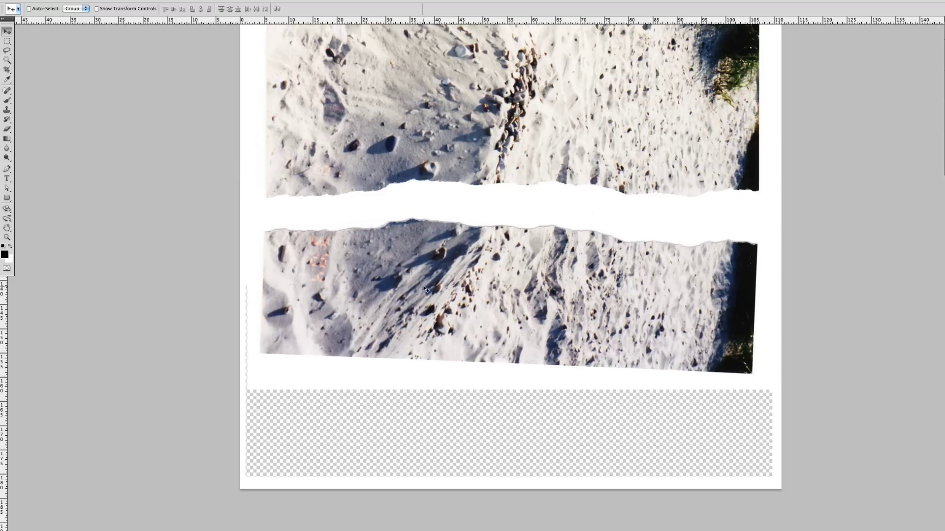
key("w")
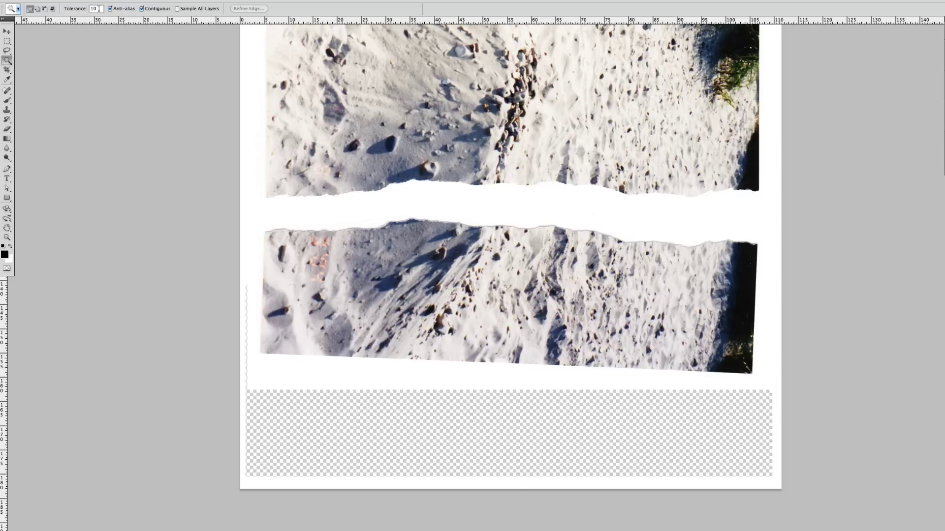
left_click(366, 223)
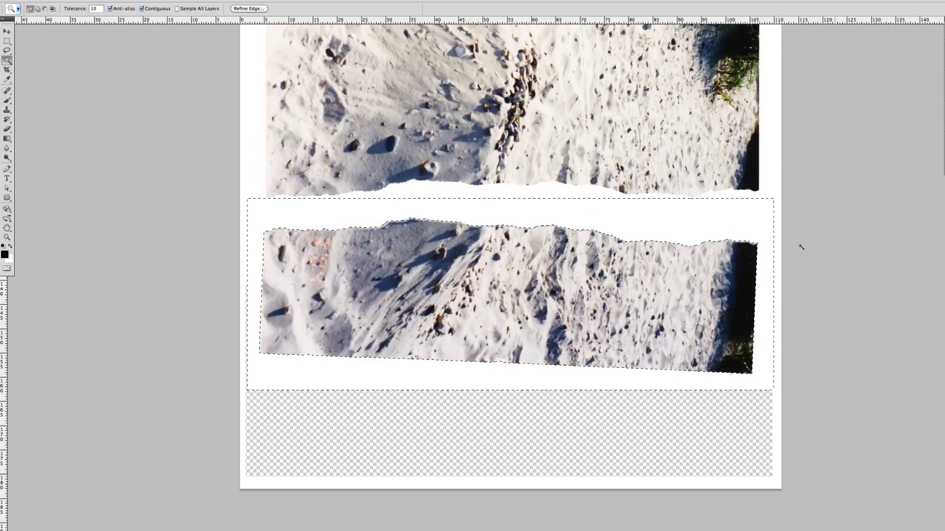
key("Delete")
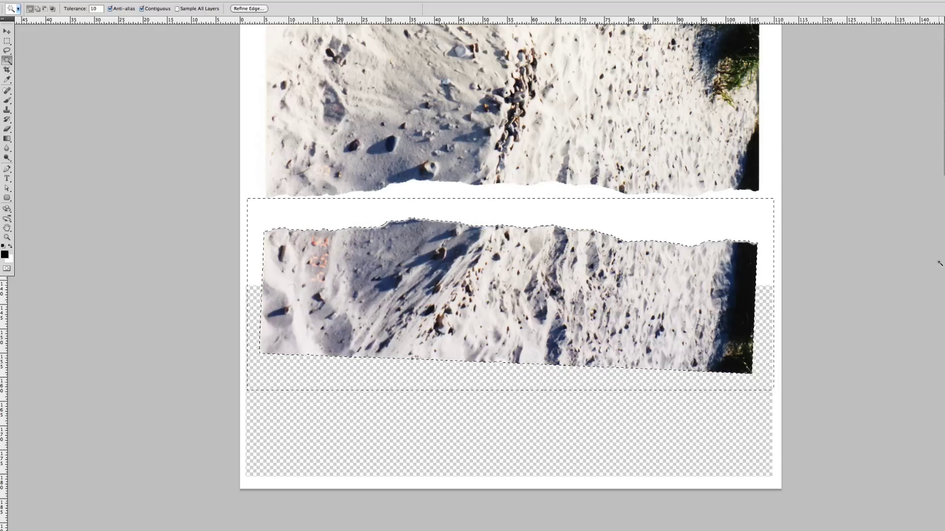
key("ctrl+d")
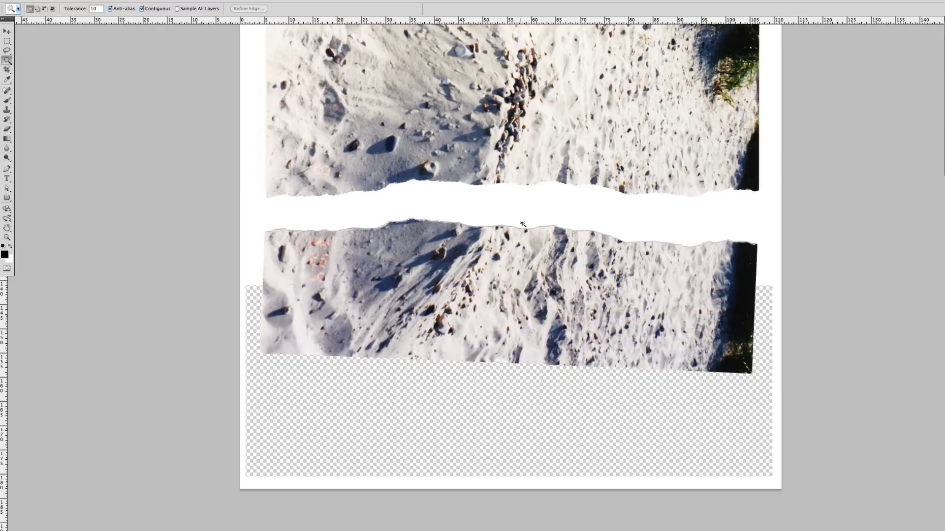
Step: Move the lower strip up against the upper piece of the photo
key("v")
left_click_drag(520, 289, 520, 255)
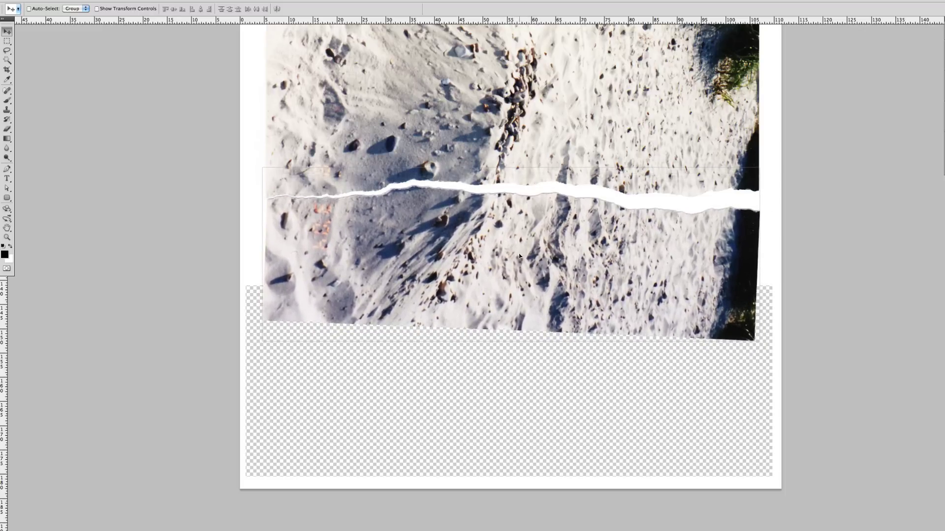
left_click_drag(519, 255, 520, 261)
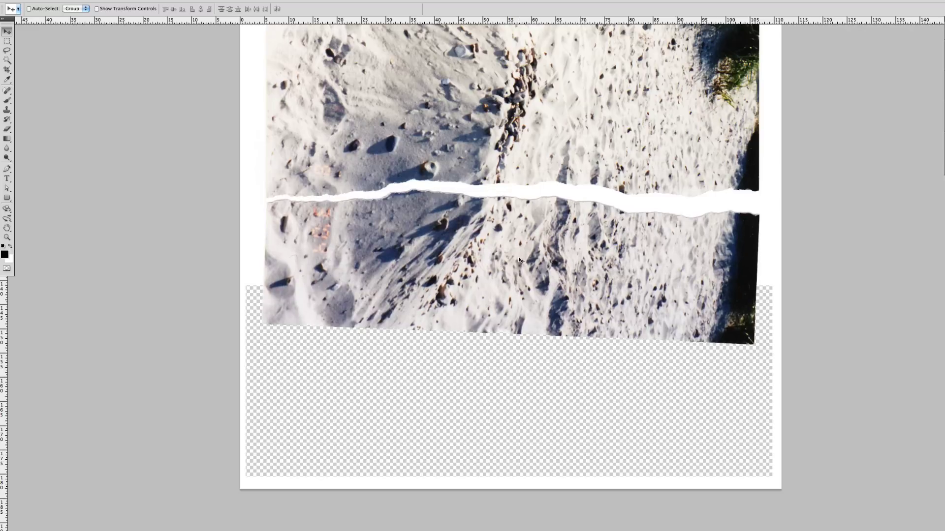
Step: Rotate the lower strip about -2.33° and shift it up to a hairline seam, then commit
key("ctrl+t")
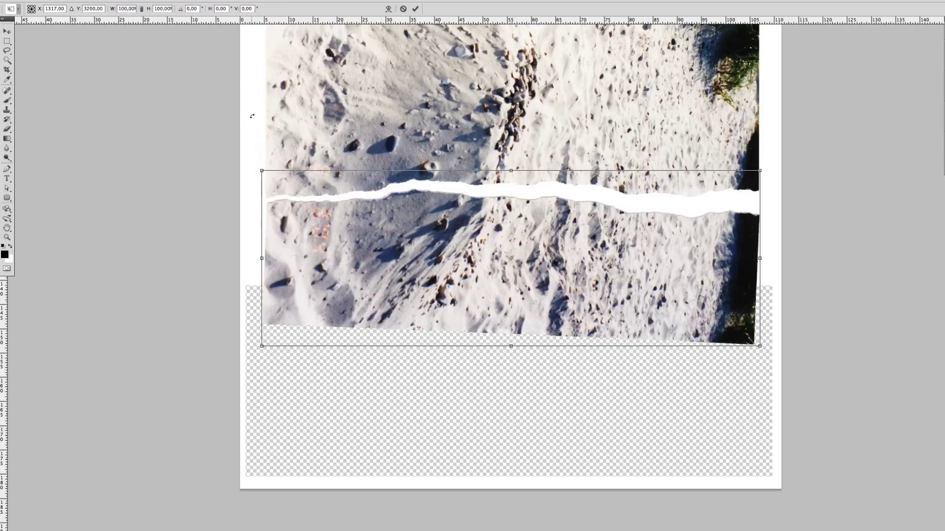
left_click_drag(252, 116, 244, 124)
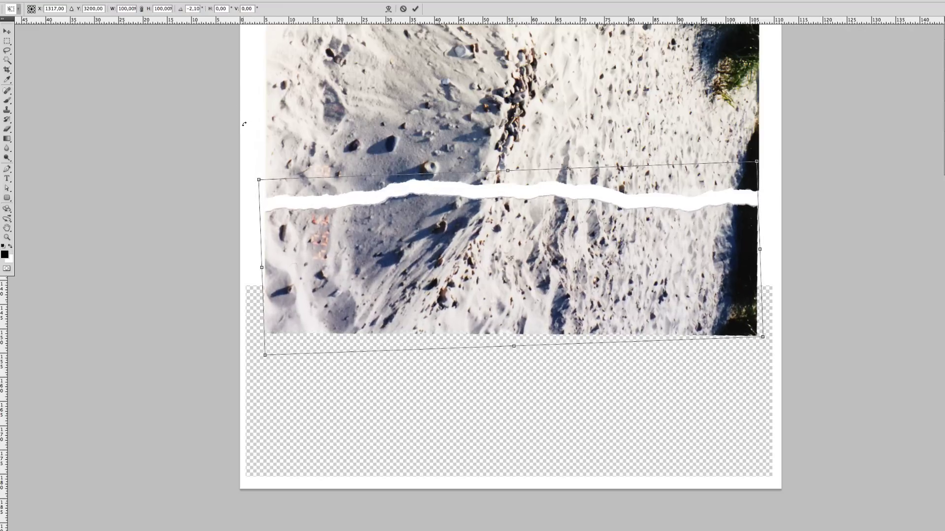
left_click_drag(441, 247, 443, 237)
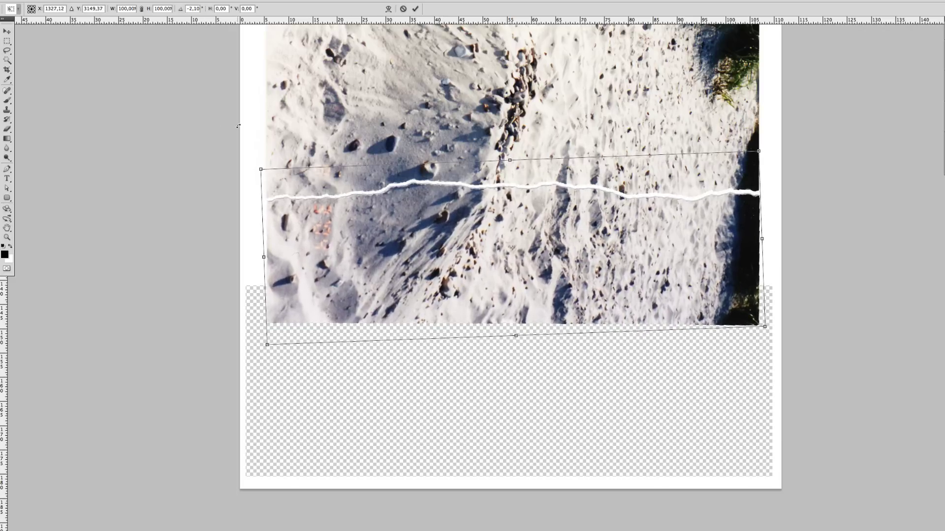
left_click_drag(250, 129, 250, 130)
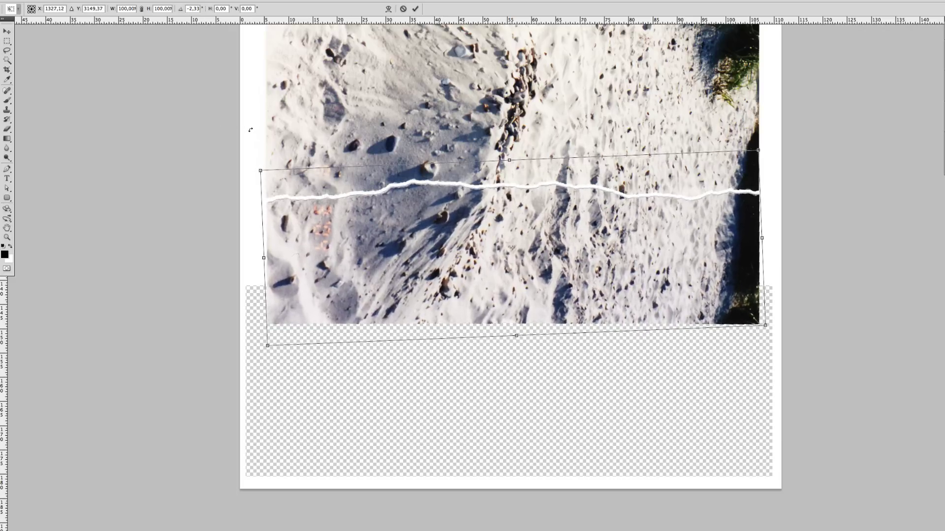
left_click_drag(436, 259, 435, 256)
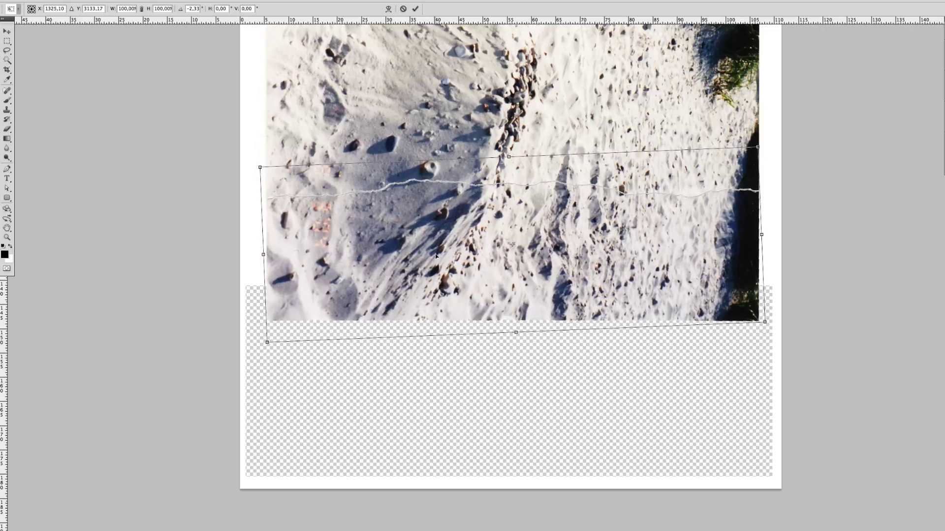
left_click_drag(435, 256, 436, 256)
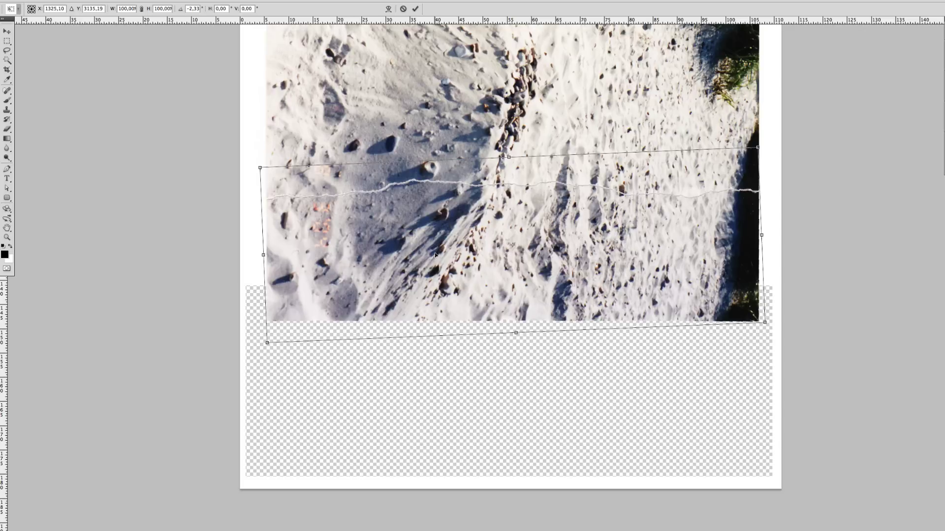
key("Return")
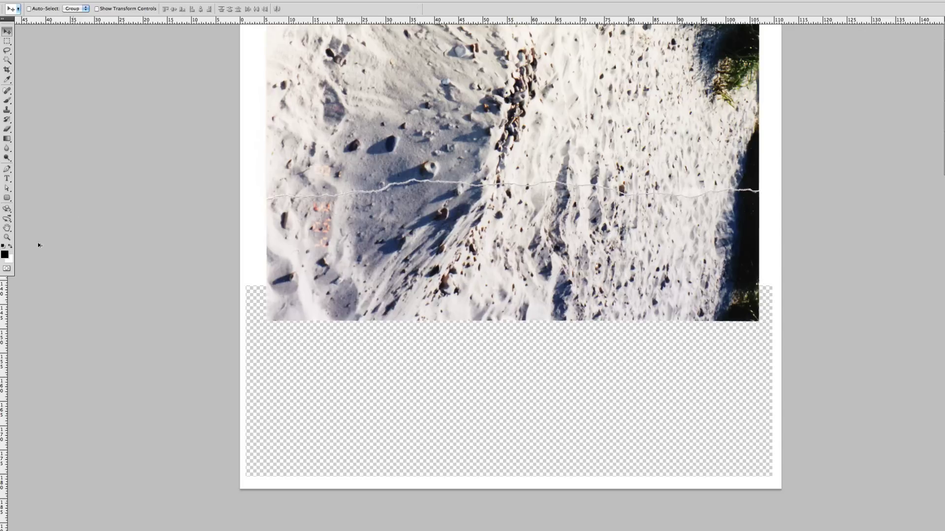
scroll(244, 204, "up", 1)
scroll(290, 187, "up", 2)
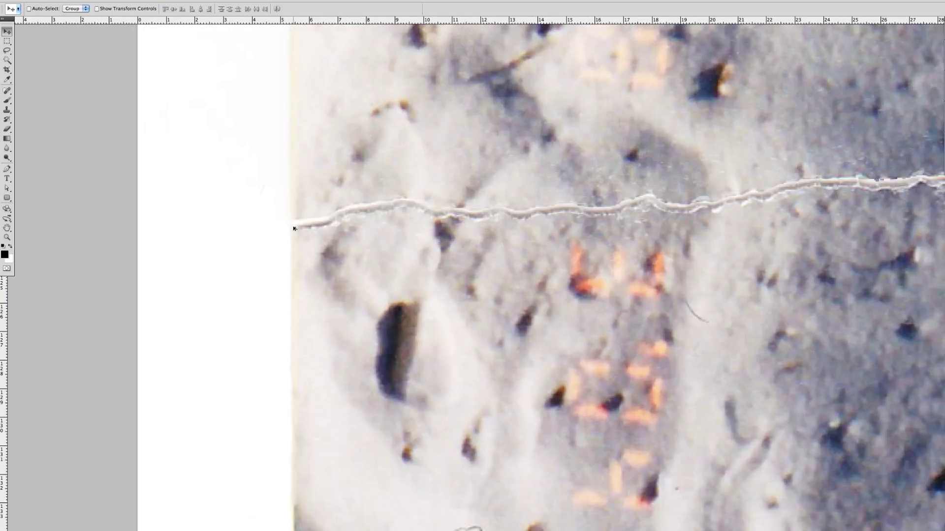
scroll(586, 256, "down", 3)
scroll(586, 256, "down", 2)
scroll(585, 256, "down", 2)
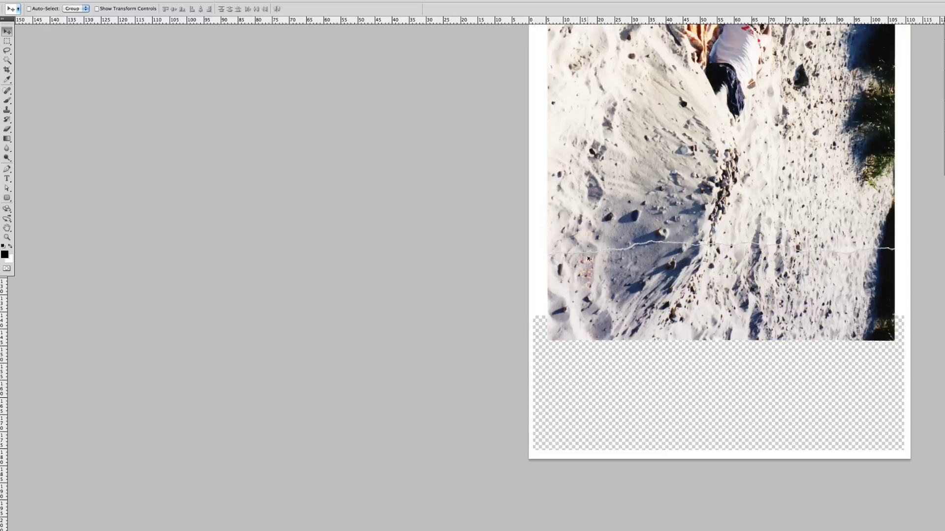
scroll(588, 258, "down", 1)
scroll(588, 258, "right", 1)
scroll(542, 280, "right", 5)
scroll(517, 295, "right", 1)
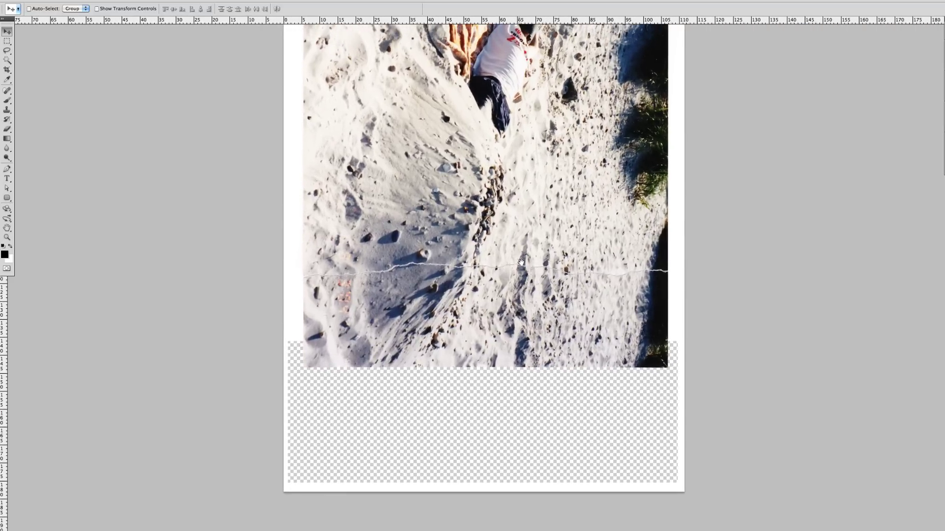
scroll(494, 303, "up", 2)
scroll(496, 300, "up", 1)
scroll(497, 294, "up", 1)
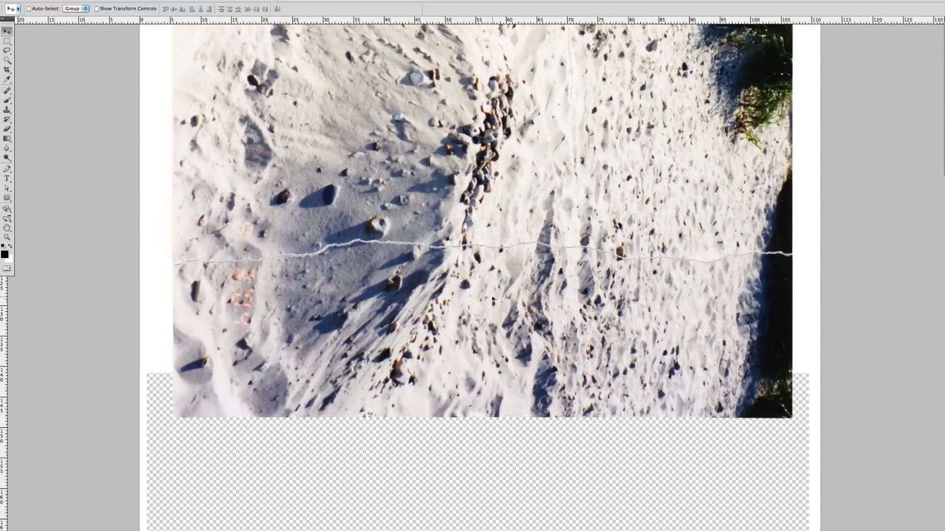
scroll(498, 288, "up", 1)
scroll(502, 276, "left", 1)
scroll(507, 263, "left", 1)
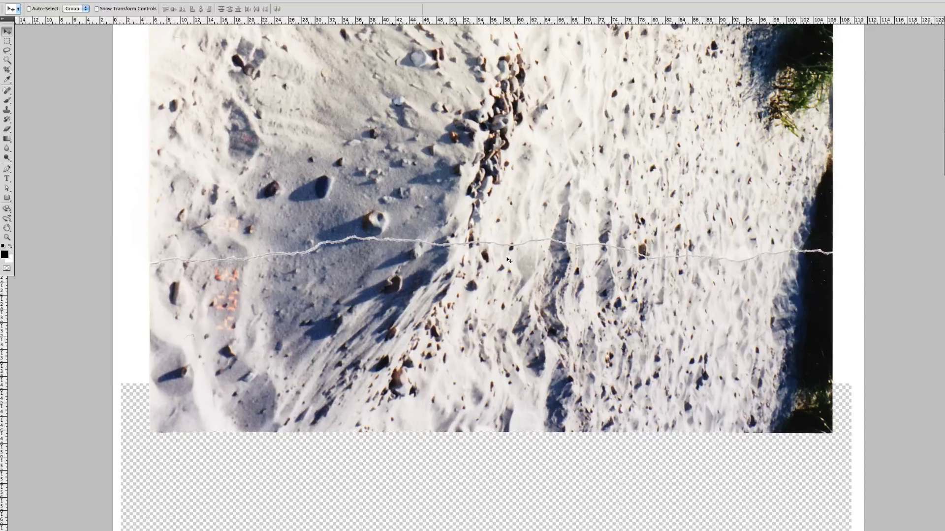
scroll(428, 263, "down", 2)
scroll(426, 261, "left", 2)
scroll(414, 247, "down", 1)
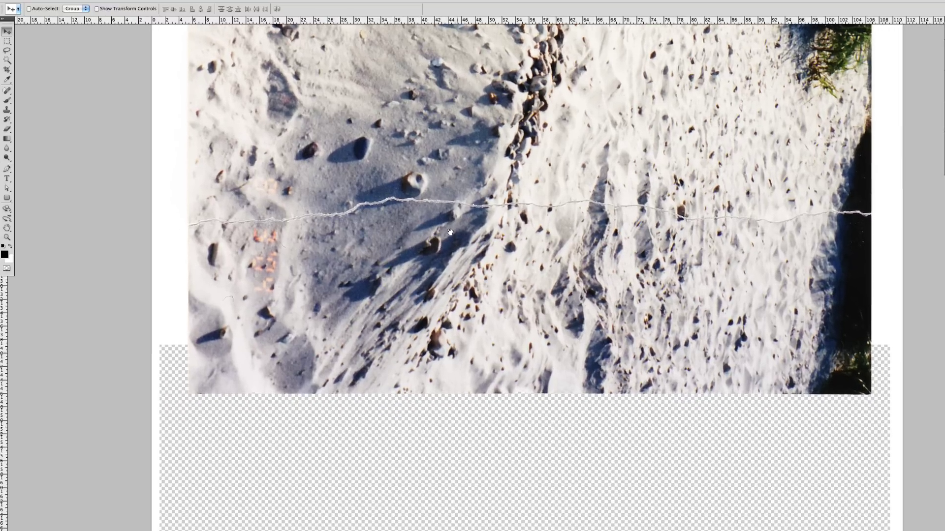
scroll(403, 231, "down", 1)
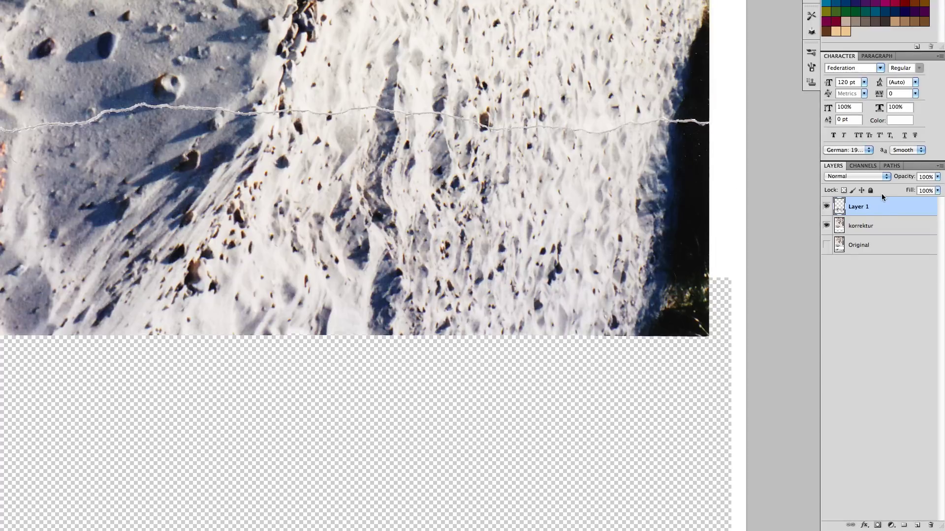
Step: Merge Layer 1 with korrektur and name the merged layer korrektur
left_click(870, 227)
left_click(886, 211, "shift")
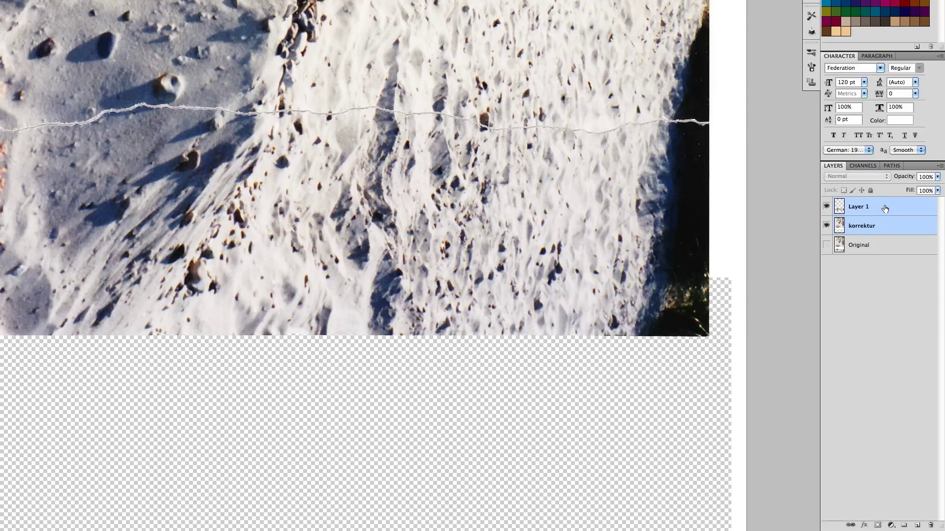
key("ctrl+e")
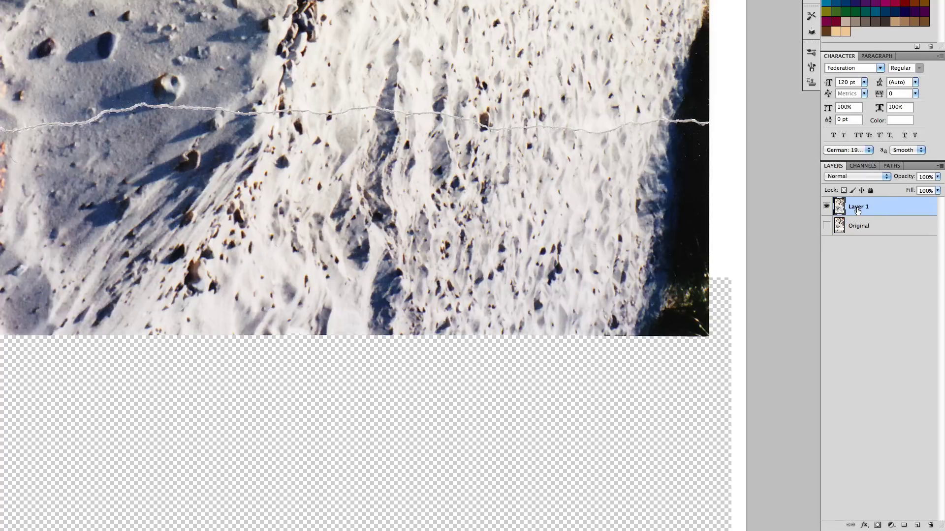
double_click(857, 209)
type("korrektur")
key("Return")
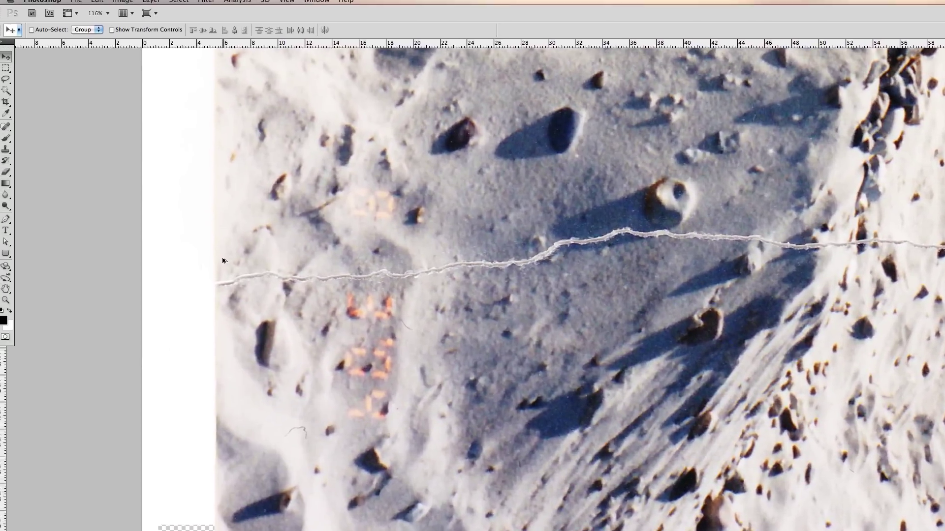
Step: Sample clean sand with the Clone Stamp and paint over the crack's left end
key("s")
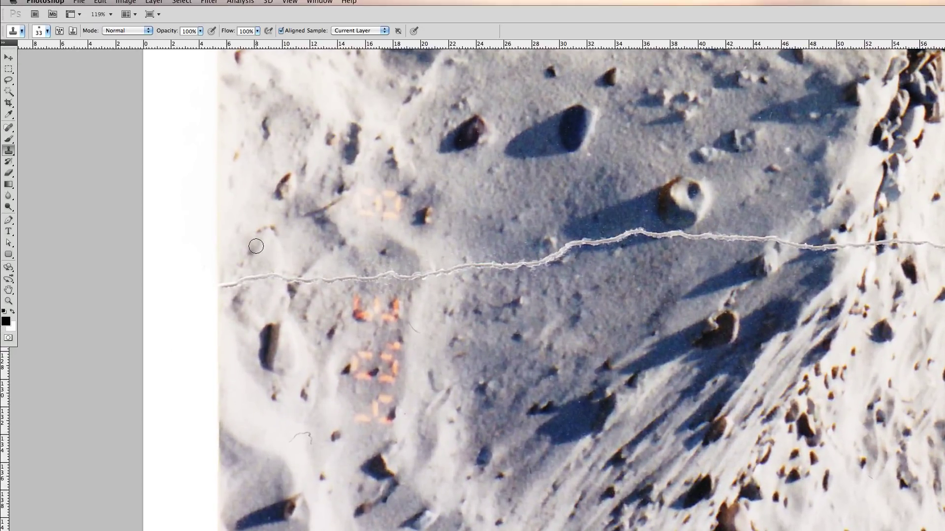
left_click(228, 256, "alt")
left_click_drag(223, 285, 548, 266)
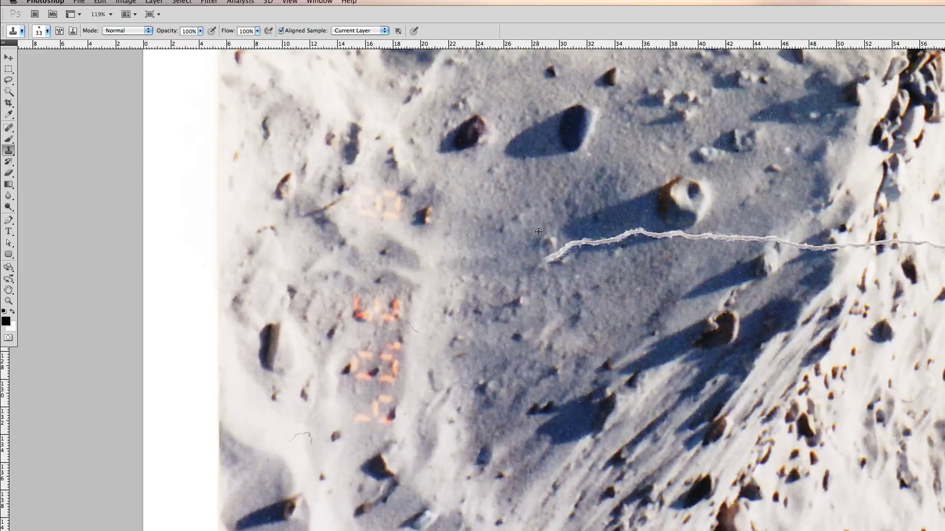
left_click_drag(548, 266, 570, 252)
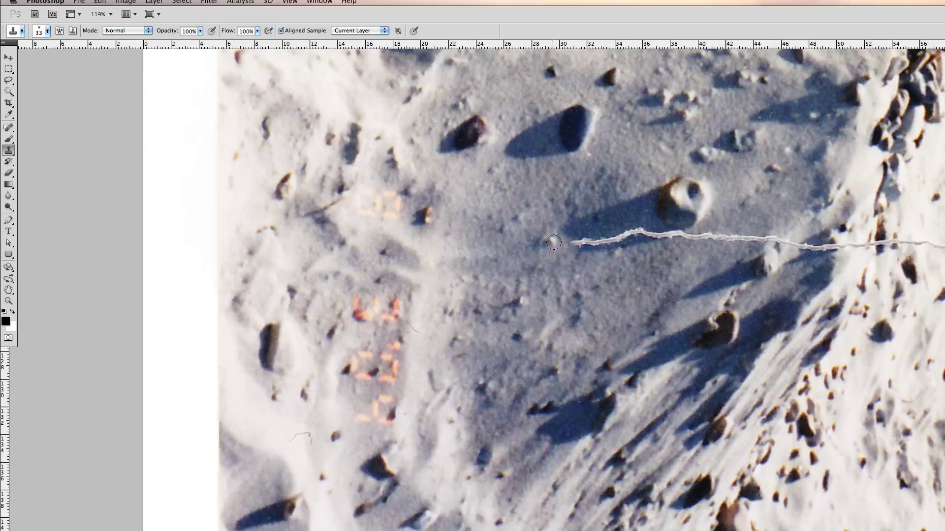
Step: Zoom in on the crack's left end and clone more sand over it
left_click_drag(679, 248, 617, 252)
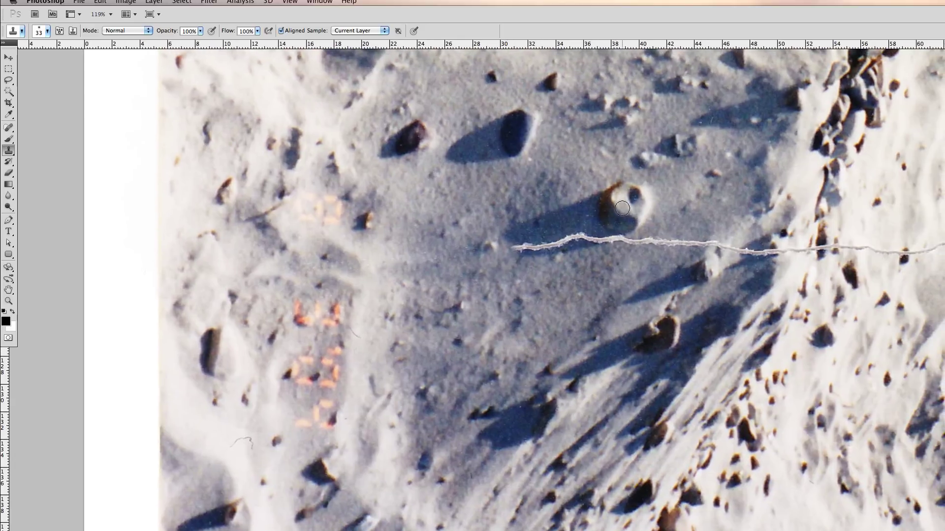
scroll(621, 212, "up", 2)
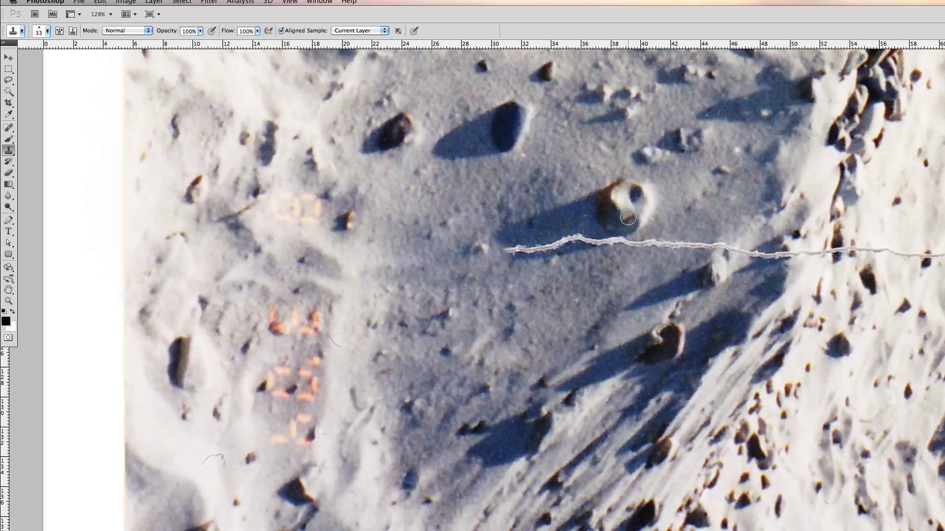
scroll(576, 227, "up", 1)
scroll(575, 229, "up", 1)
scroll(573, 233, "up", 1)
scroll(572, 233, "up", 1)
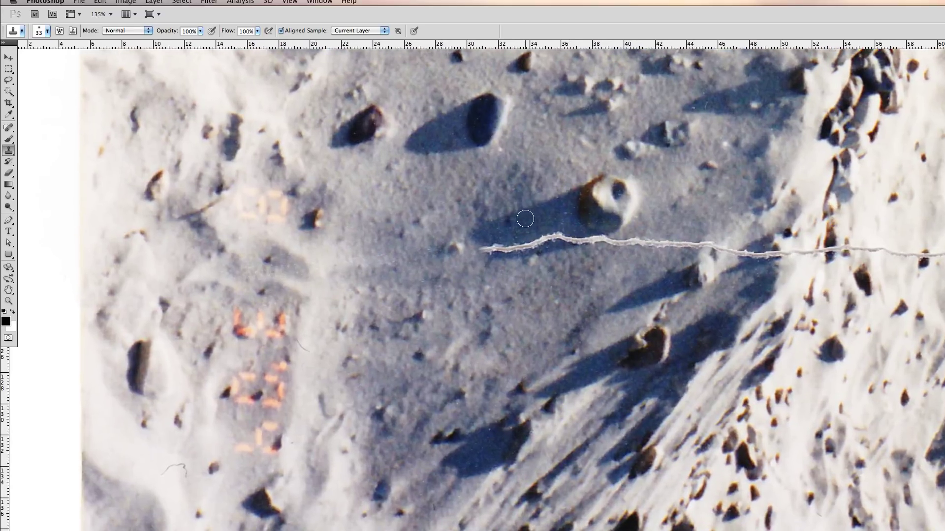
mouse_move(509, 242)
left_mouse_down()
mouse_move(484, 248)
mouse_move(538, 239)
mouse_move(803, 258)
mouse_move(851, 250)
mouse_move(588, 220)
mouse_move(741, 200)
left_mouse_up()
left_click(537, 229, "alt")
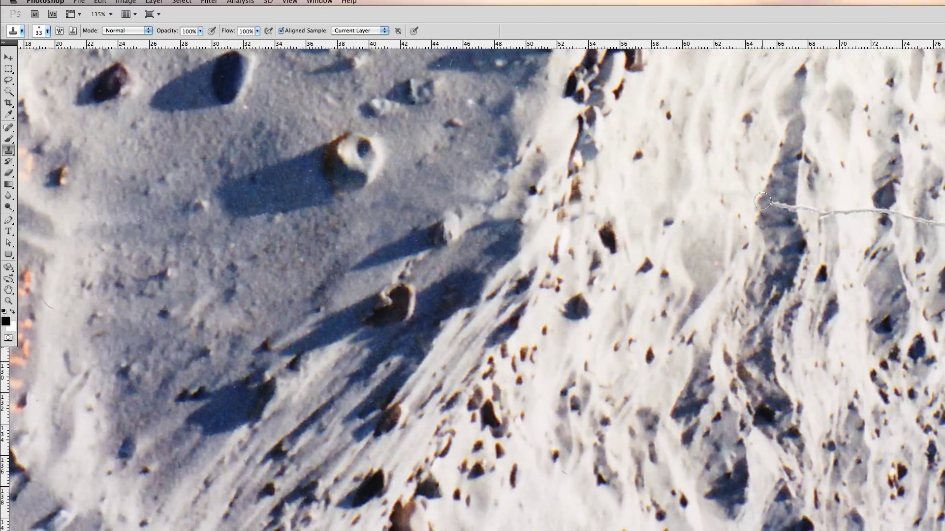
Step: Clone sand over the crack's left end and cover a bright spot in the dark sand patch
left_click(758, 184, "alt")
left_click_drag(769, 203, 805, 210)
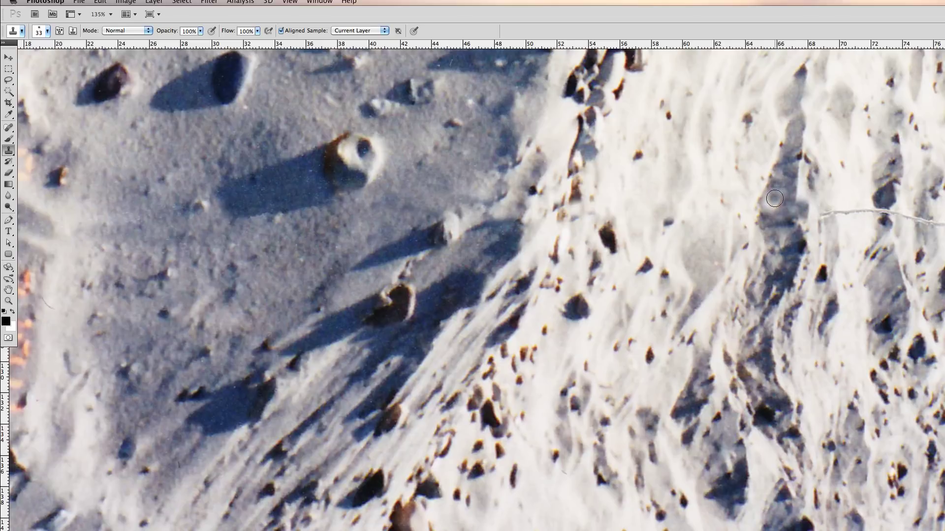
left_click(773, 211)
left_click(771, 215)
scroll(771, 215, "right", 10)
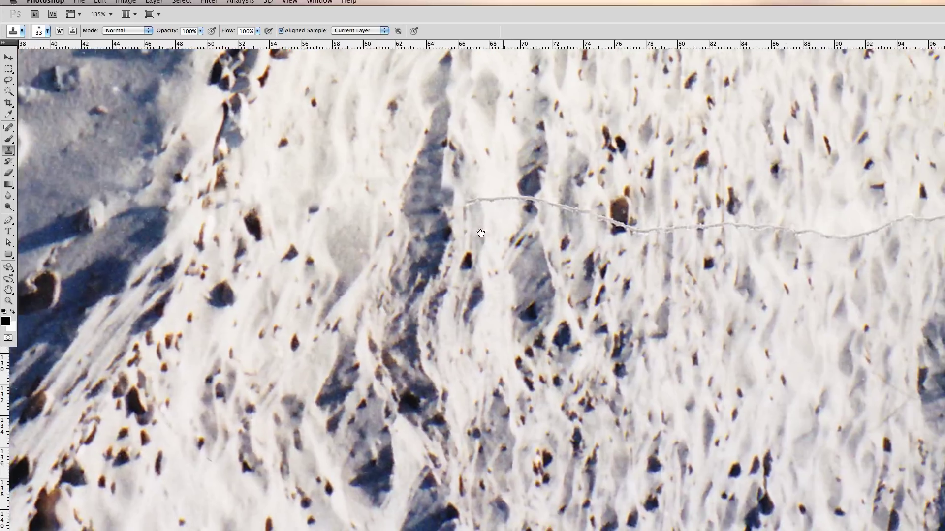
Step: Clone away more of the crack with a 20 px brush, up to the tear's end near the edge
mouse_move(456, 201)
left_mouse_down()
mouse_move(527, 201)
mouse_move(612, 224)
mouse_move(763, 229)
left_mouse_up()
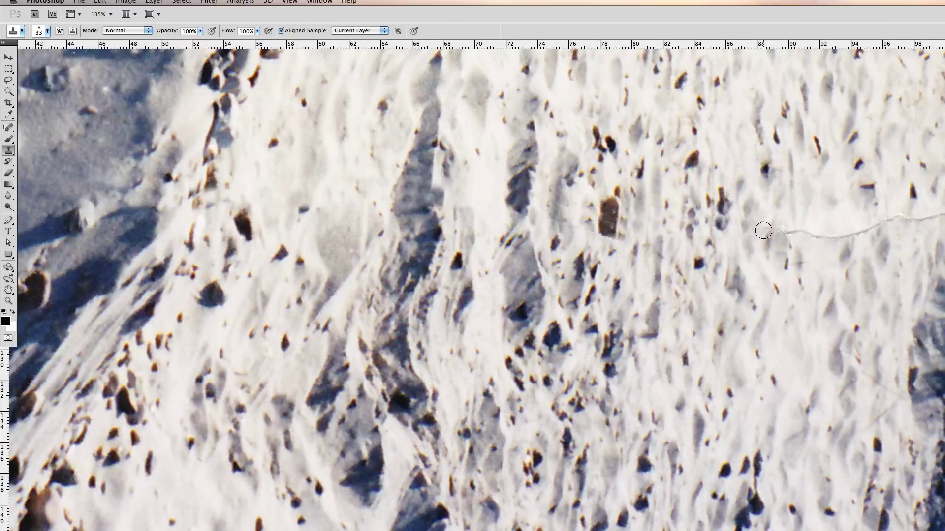
scroll(474, 282, "right", 8)
scroll(473, 282, "right", 2)
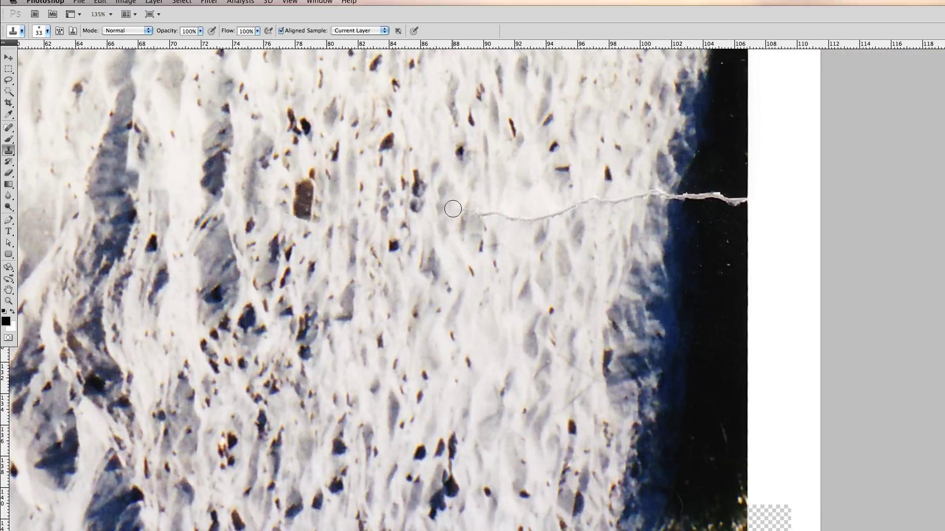
mouse_move(451, 210)
left_mouse_down()
mouse_move(552, 216)
mouse_move(645, 194)
mouse_move(741, 199)
left_mouse_up()
key("bracketleft")
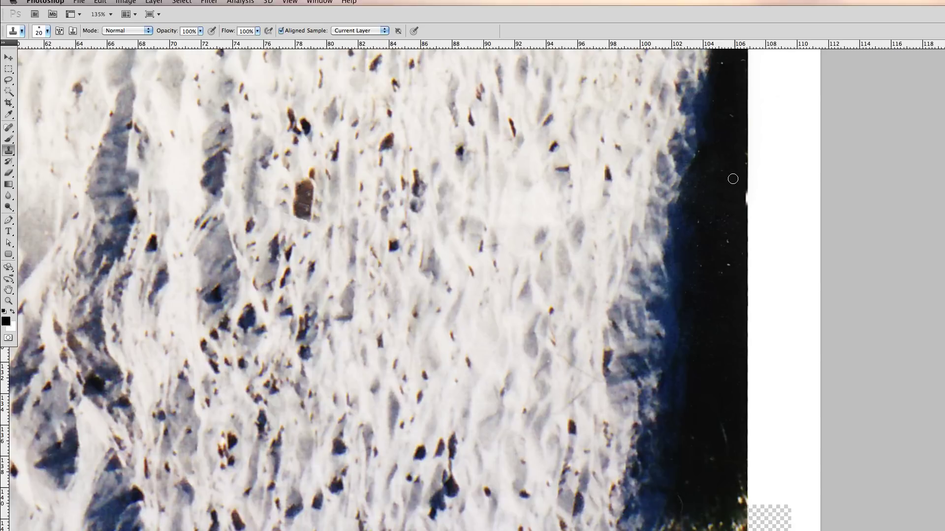
left_click_drag(743, 189, 713, 206)
scroll(501, 226, "down", 5)
Step: Zoom in, sample clean sand and clone it next to the elongated brown stone
left_click_drag(336, 211, 385, 209)
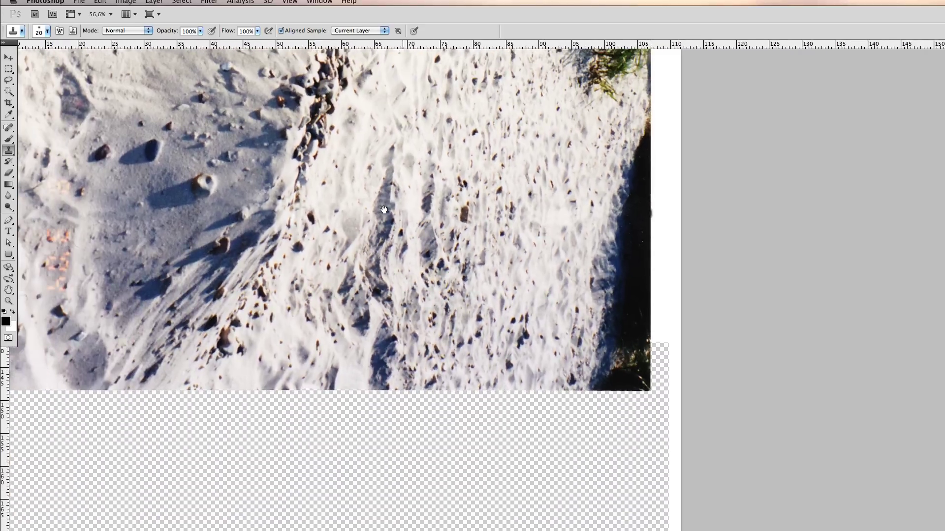
scroll(492, 236, "left", 2)
scroll(433, 224, "left", 2)
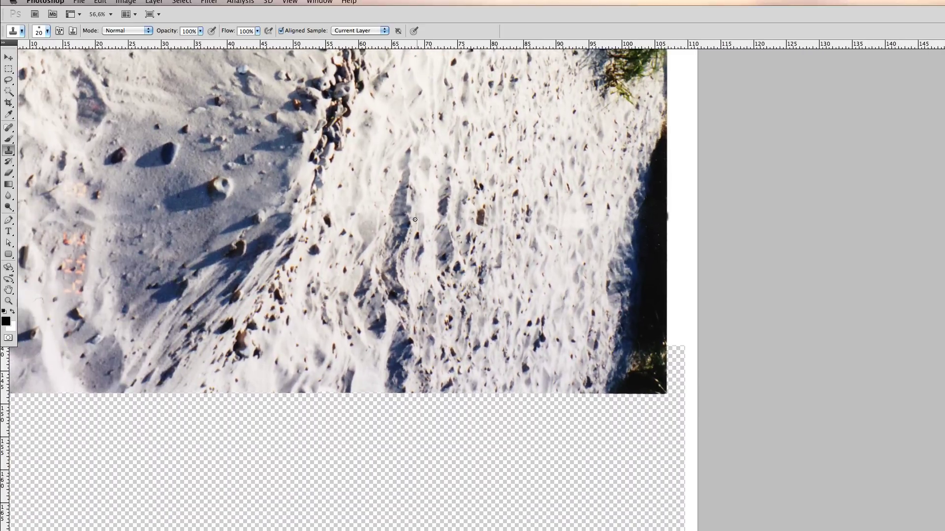
scroll(530, 222, "up", 2)
scroll(551, 209, "up", 3)
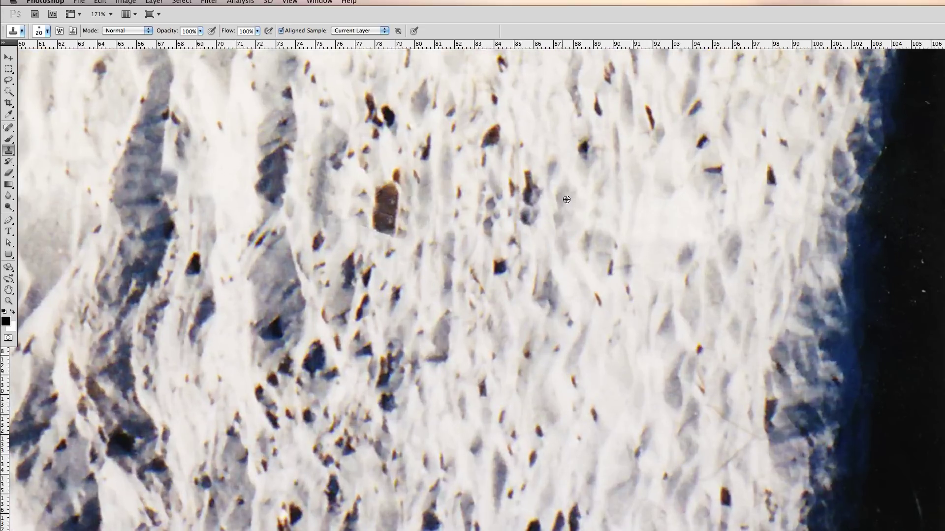
left_click(556, 198, "alt")
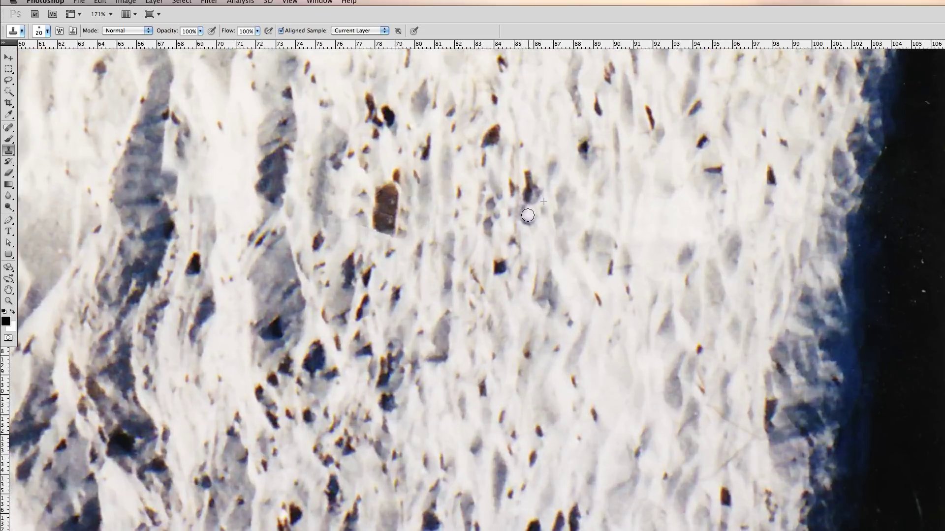
left_click_drag(524, 223, 521, 219)
Step: Clone light sand over the stone's lower part, then bring the whole photo back into view
scroll(507, 228, "left", 3)
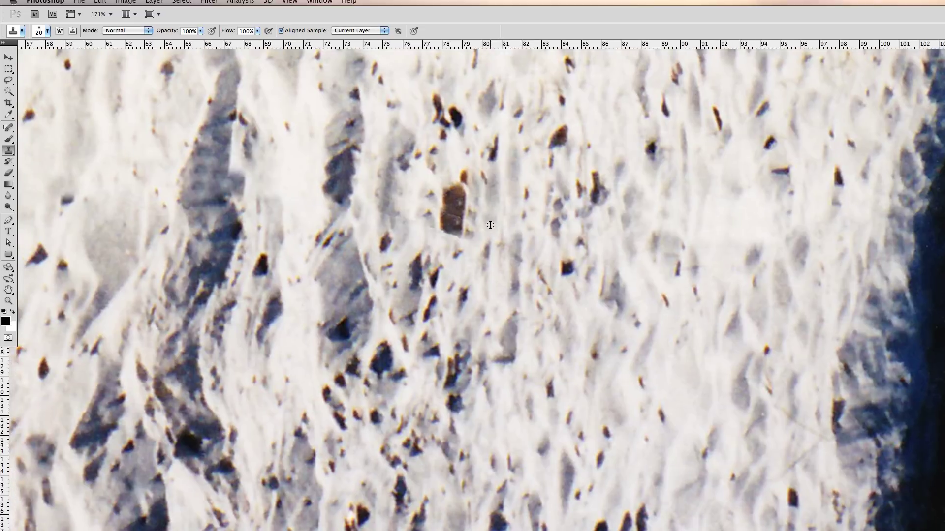
left_click_drag(442, 223, 442, 217)
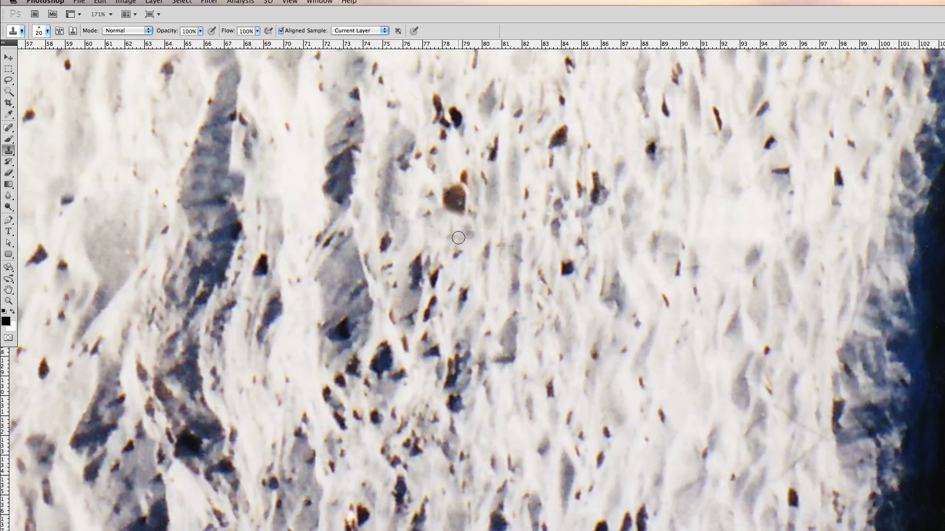
scroll(494, 238, "down", 3)
scroll(492, 234, "down", 1)
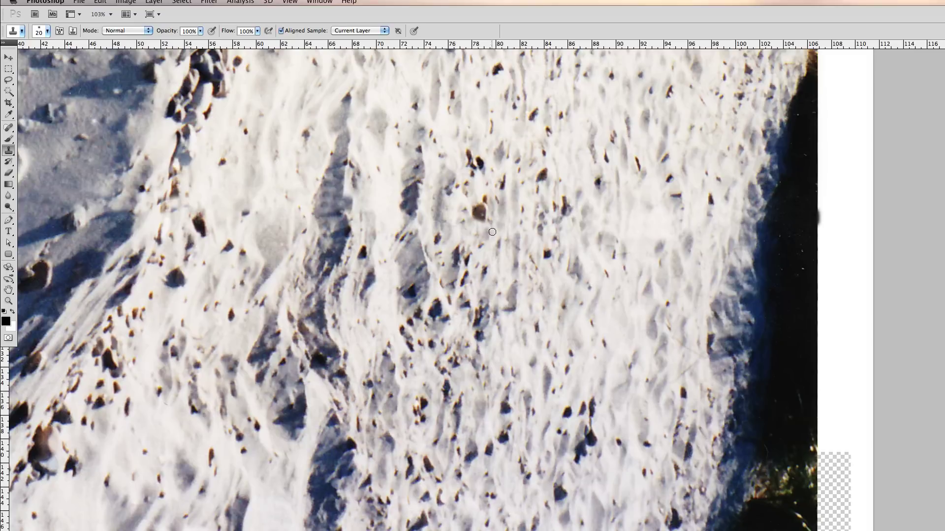
scroll(491, 232, "up", 3)
scroll(491, 232, "up", 2)
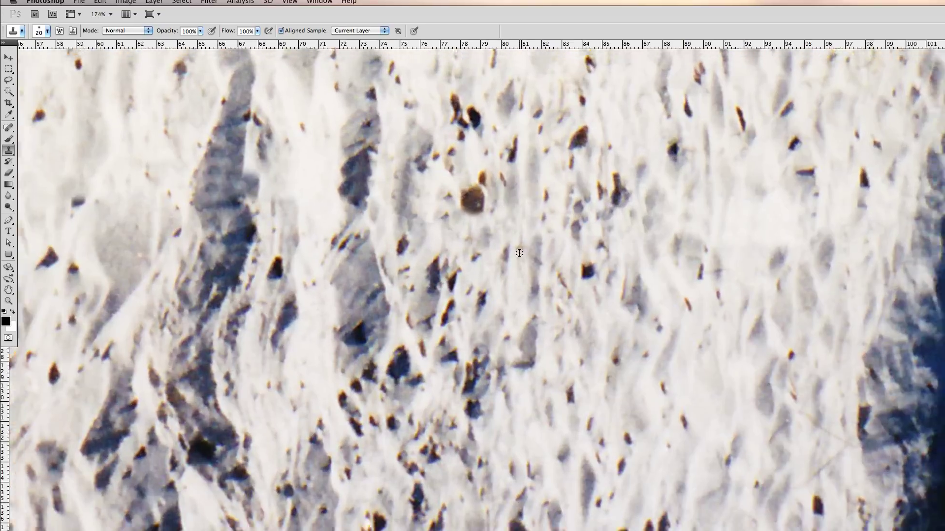
scroll(494, 212, "down", 5)
mouse_move(377, 249)
left_mouse_down()
mouse_move(451, 264)
mouse_move(588, 325)
left_mouse_up()
Step: Zoom out to about 25% and show the whole photo alone in Full Screen Mode
scroll(553, 304, "down", 2)
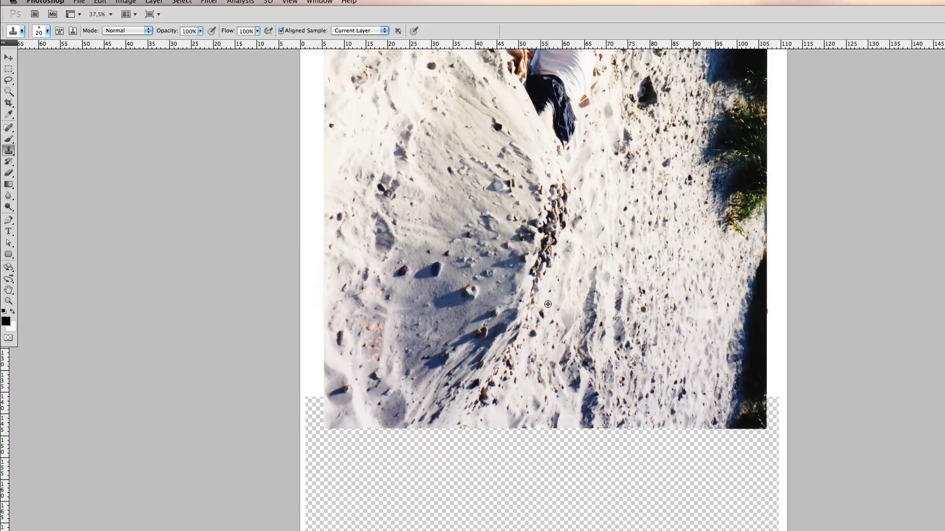
scroll(544, 253, "up", 3)
scroll(547, 246, "down", 2)
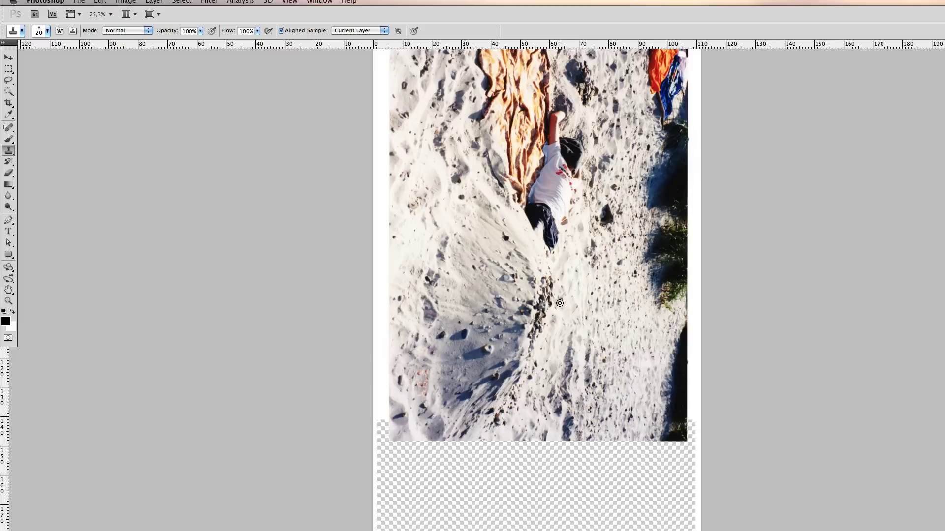
scroll(550, 240, "up", 2)
left_click_drag(550, 239, 552, 240)
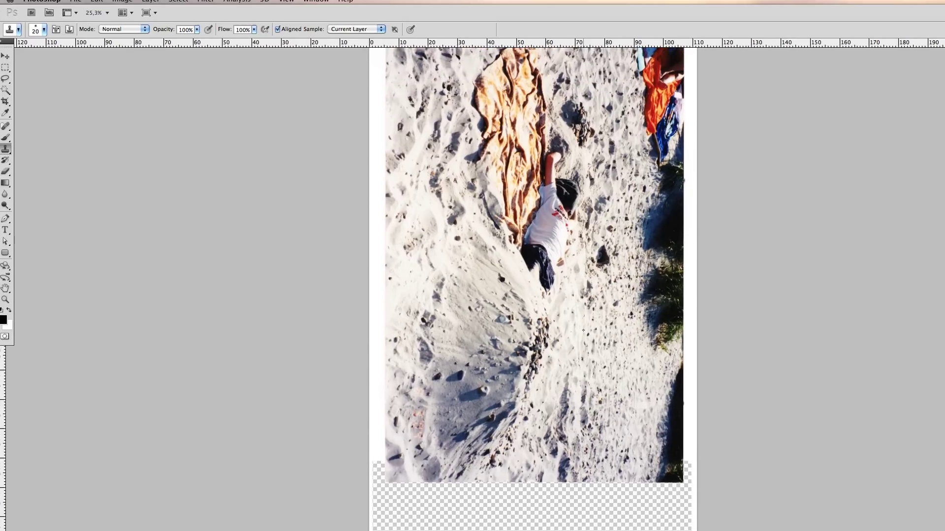
key("f")
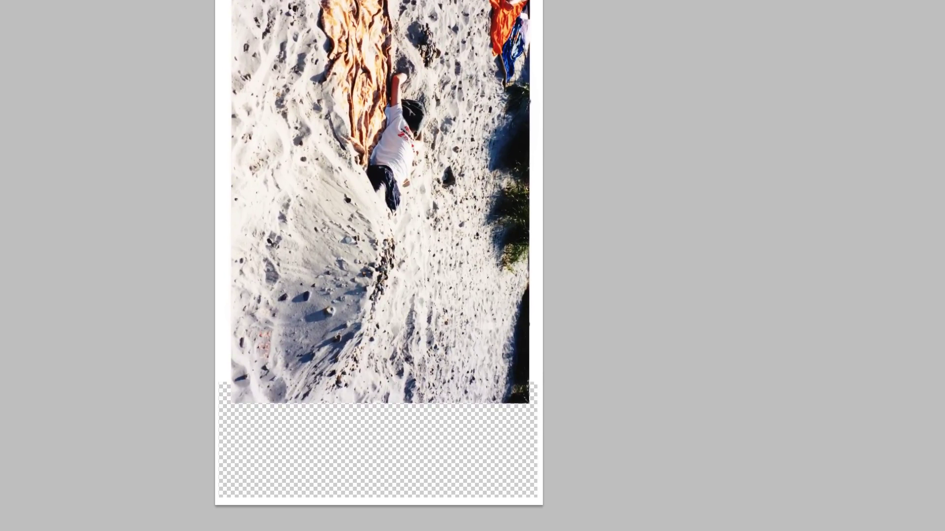
scroll(428, 256, "up", 2)
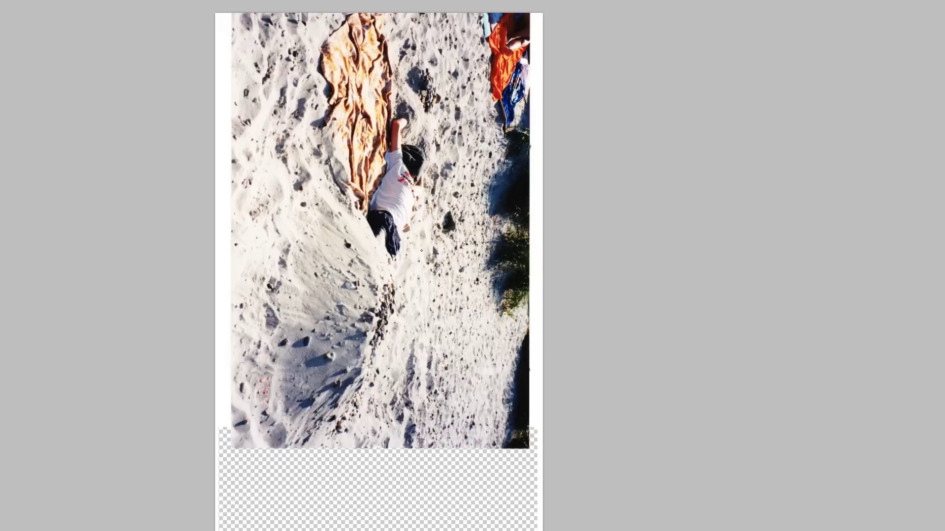
left_click_drag(382, 198, 420, 188)
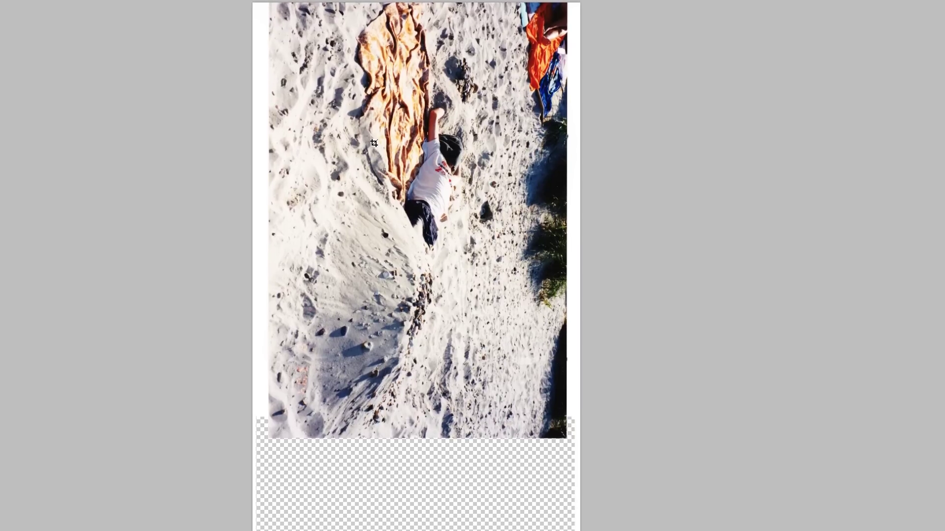
Step: Crop to the photo area, aligning the left edge and dropping the bottom transparent strip
scroll(372, 143, "up", 1)
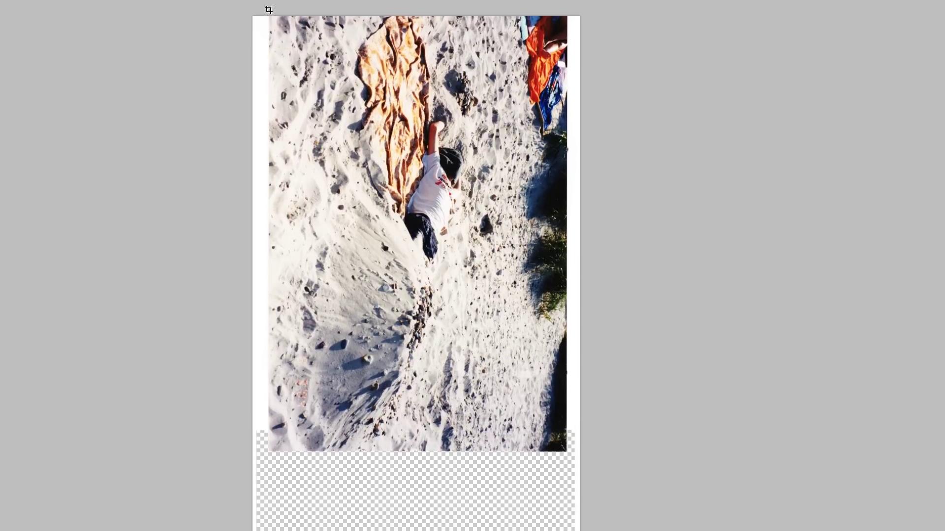
left_click_drag(268, 16, 565, 446)
left_click_drag(565, 446, 564, 446)
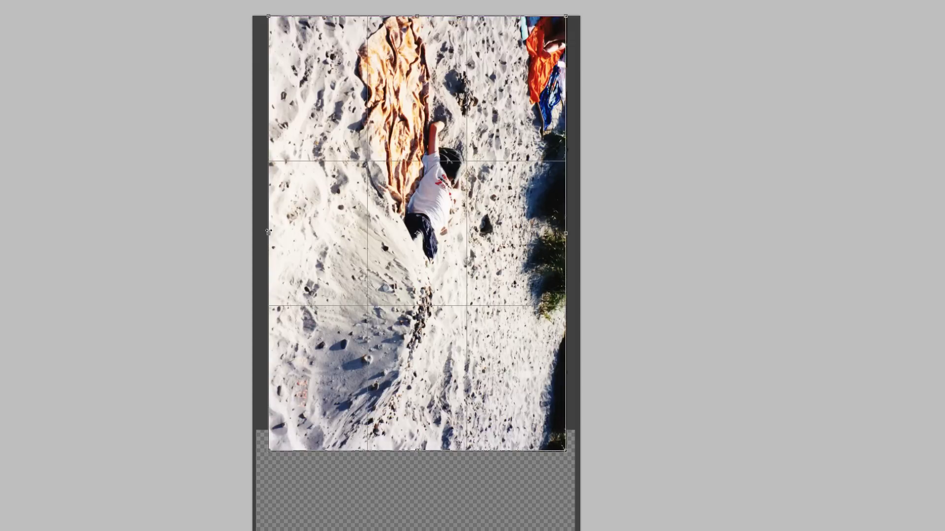
left_click_drag(268, 232, 270, 232)
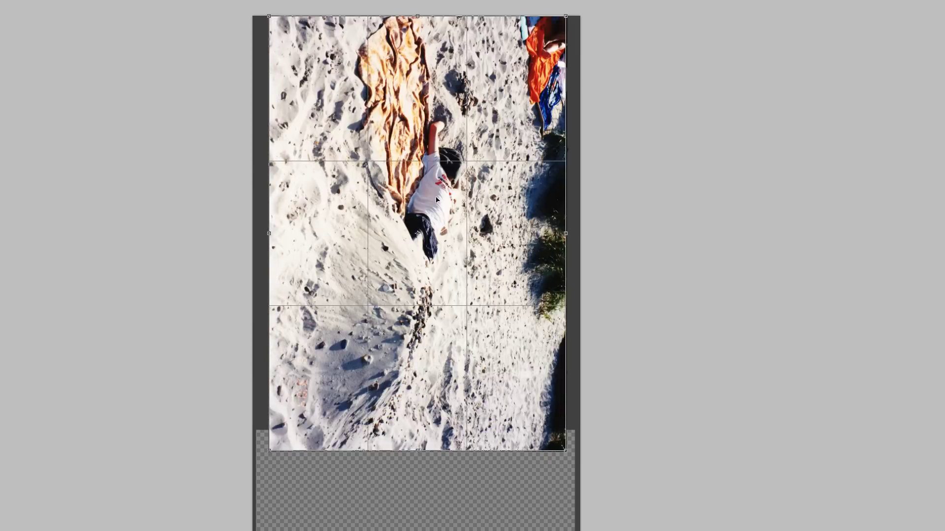
key("Return")
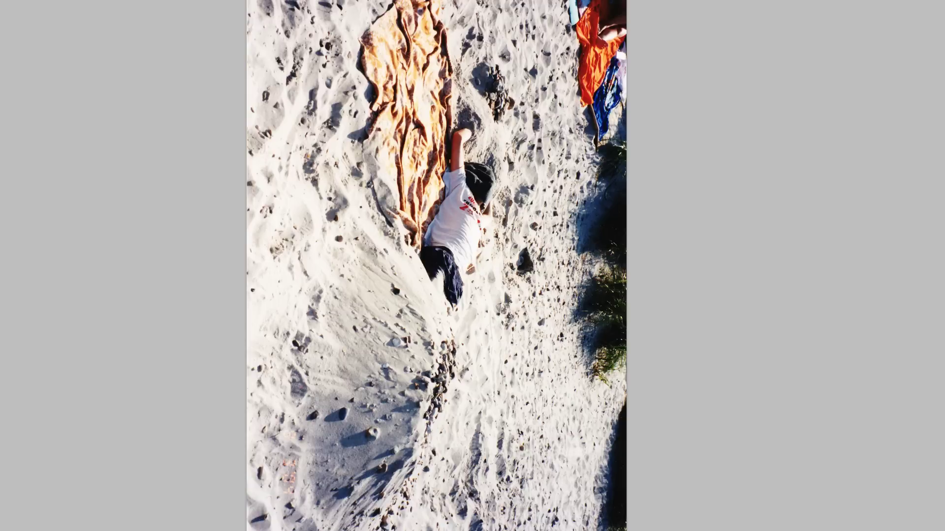
Step: Add an Auto Curves adjustment layer, then hide the panels to view the brightened photo
left_click(941, 64)
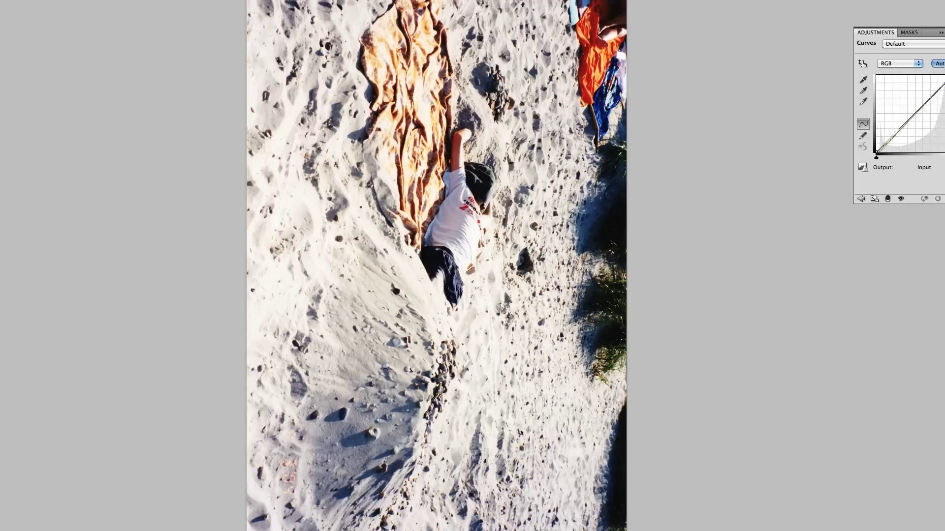
key("Tab")
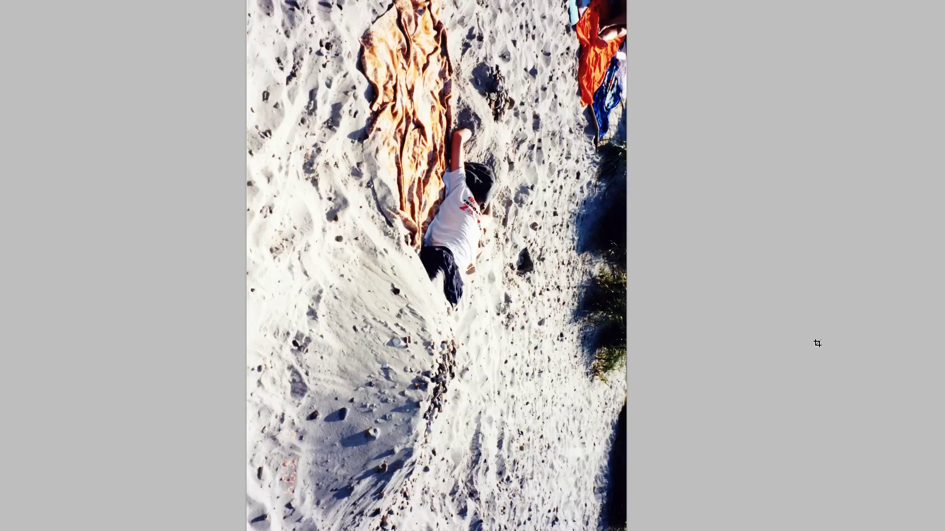
left_click_drag(517, 294, 526, 281)
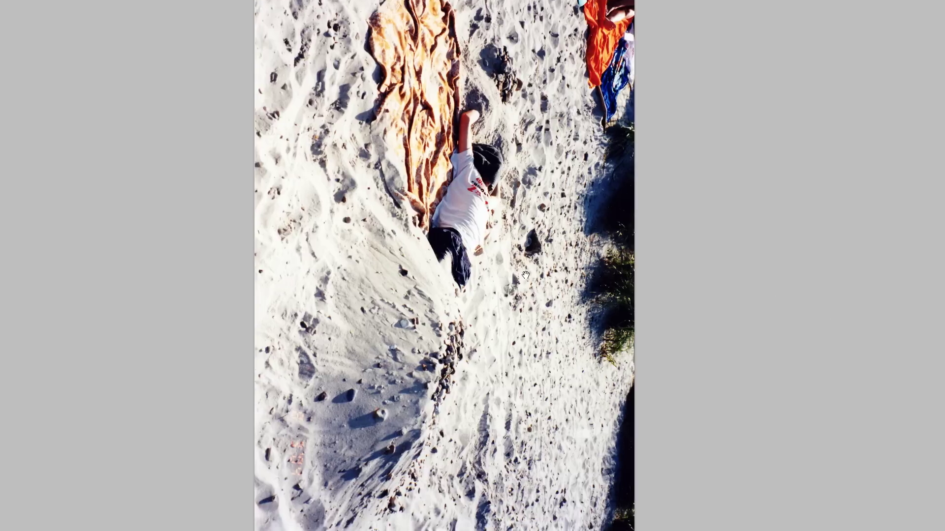